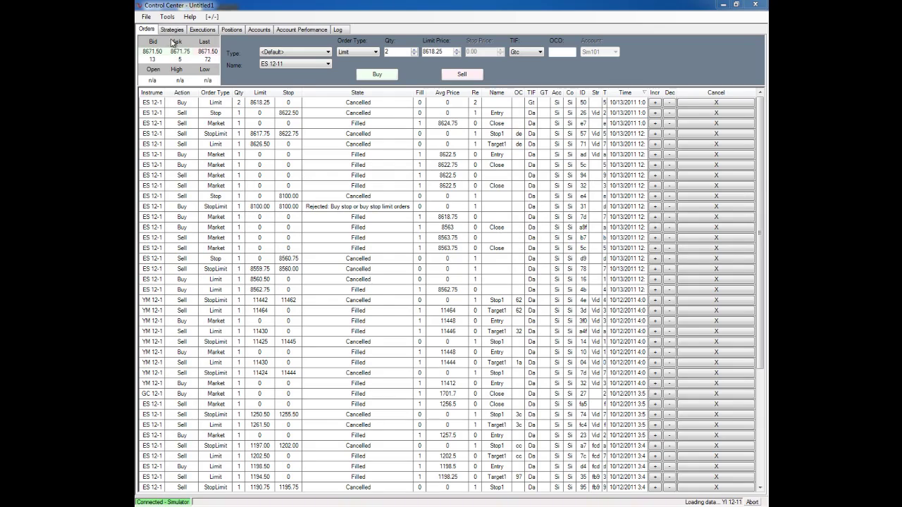
# Step: Launch the New Strategy wizard from Tools > New NinjaScript > Strategy in the Control Center
pyautogui.click(148, 19)
pyautogui.moveTo(149, 26)
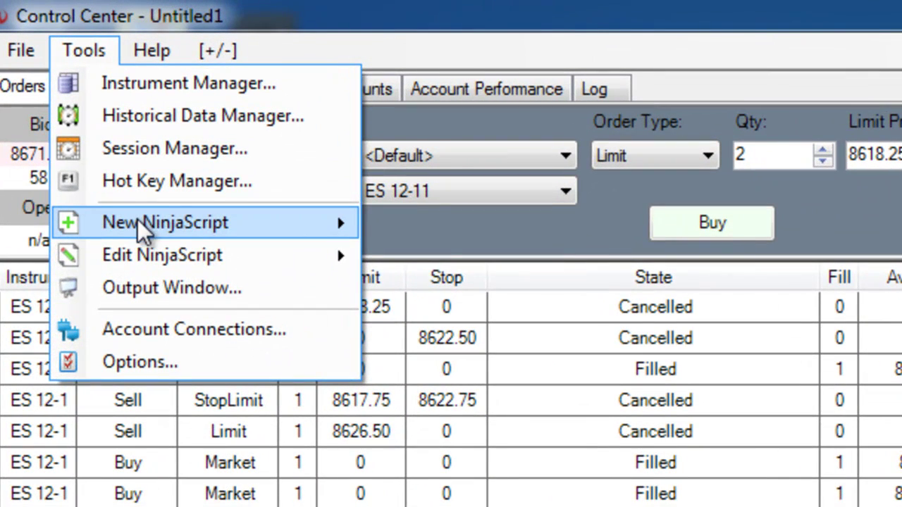
pyautogui.moveTo(213, 79)
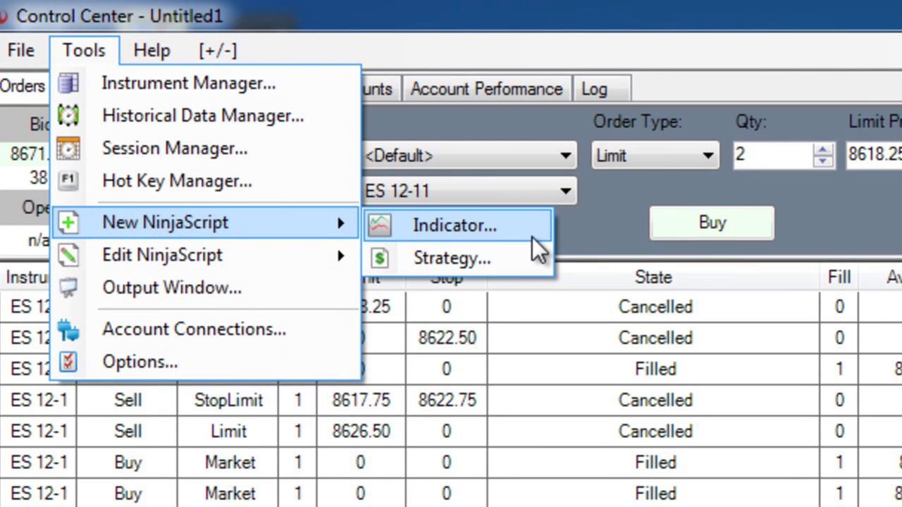
pyautogui.click(533, 262)
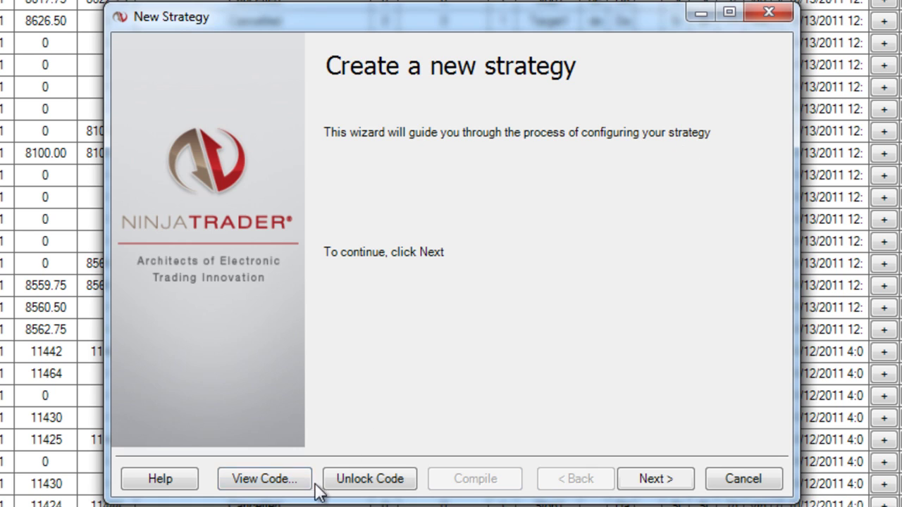
# Step: Enter the strategy name VideoStrategy and the description 'Strategy I created for the video.'
pyautogui.click(658, 482)
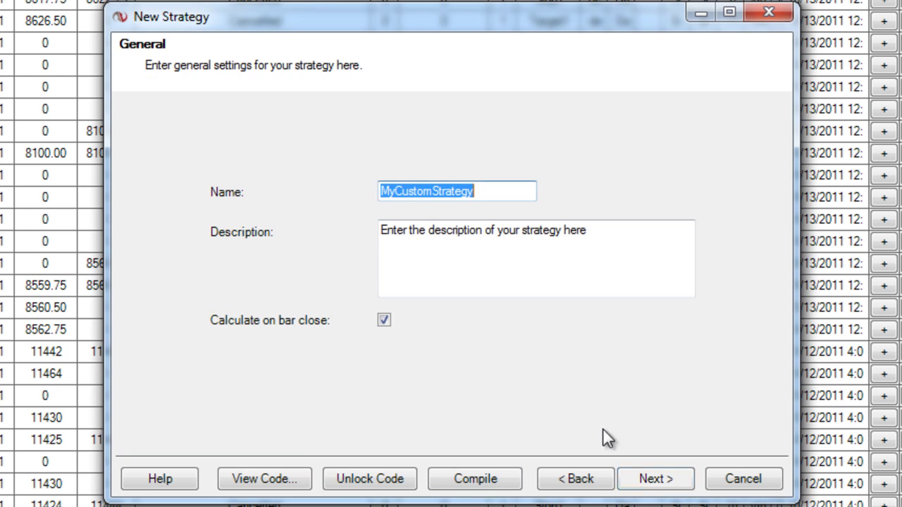
pyautogui.write('Video')
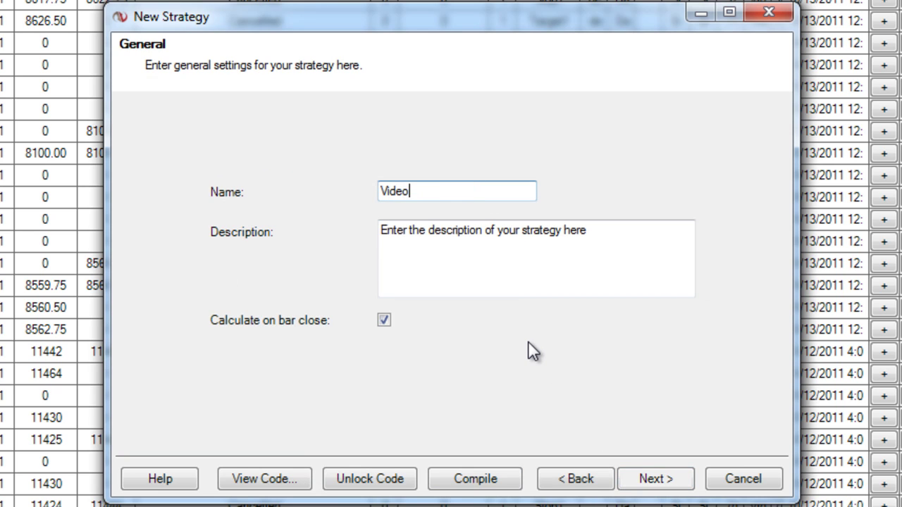
pyautogui.write('Strategy')
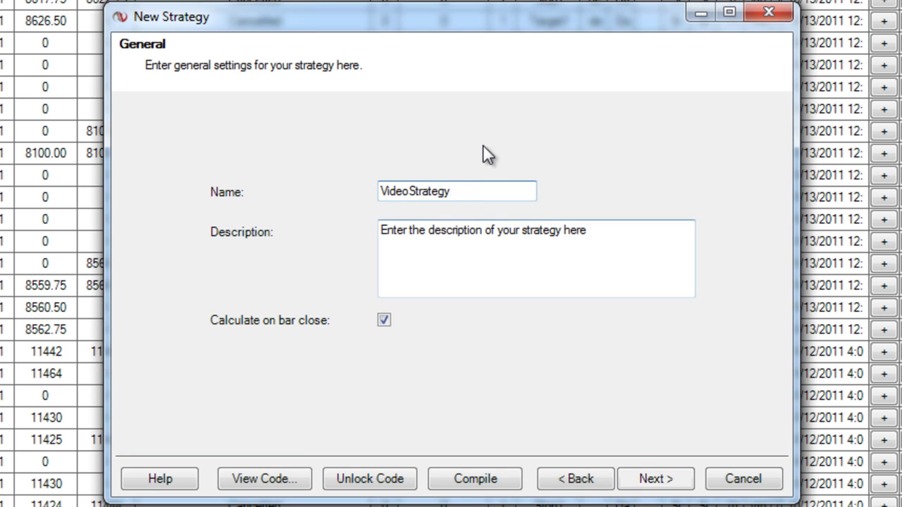
pyautogui.moveTo(589, 231); pyautogui.dragTo(341, 236)
pyautogui.write('Strateg')
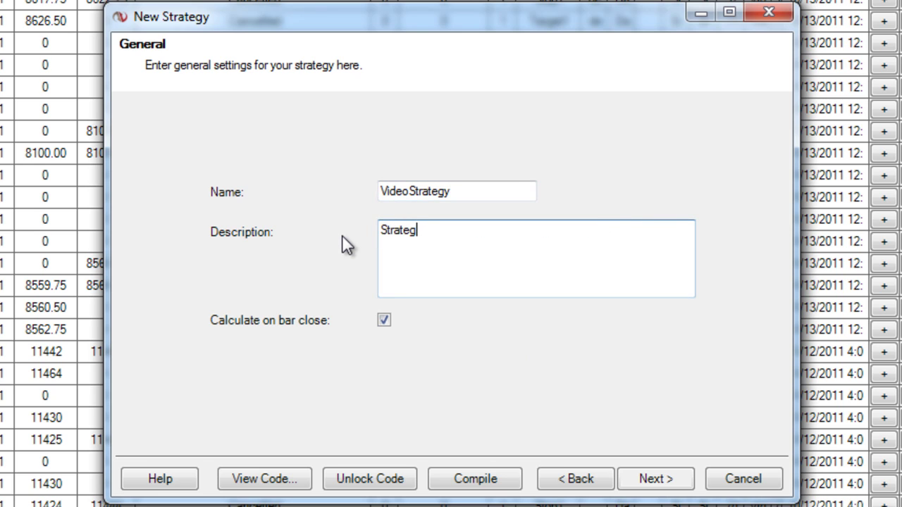
pyautogui.write('y I created for')
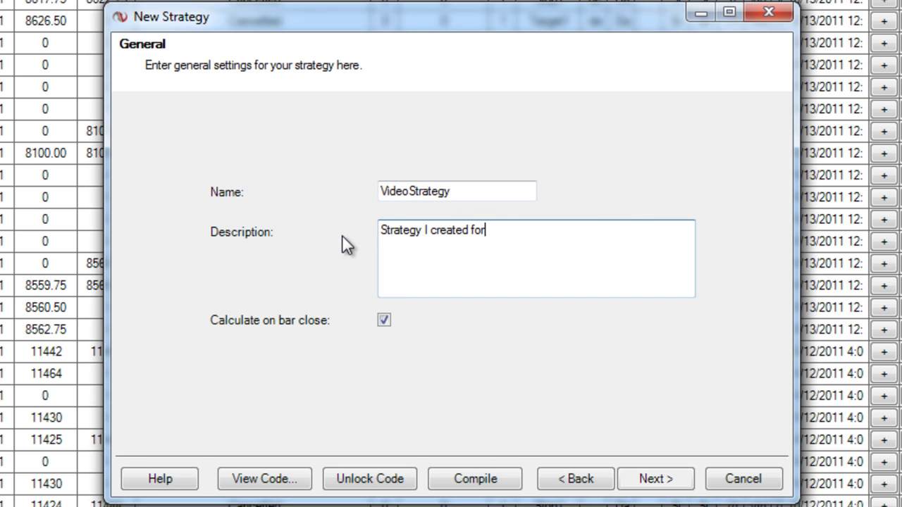
pyautogui.write(' the video.')
# Step: Resolve the duplicate-name error by renaming to VideoStrategy2, then continue to User Defined Inputs
pyautogui.click(644, 480)
pyautogui.click(564, 337)
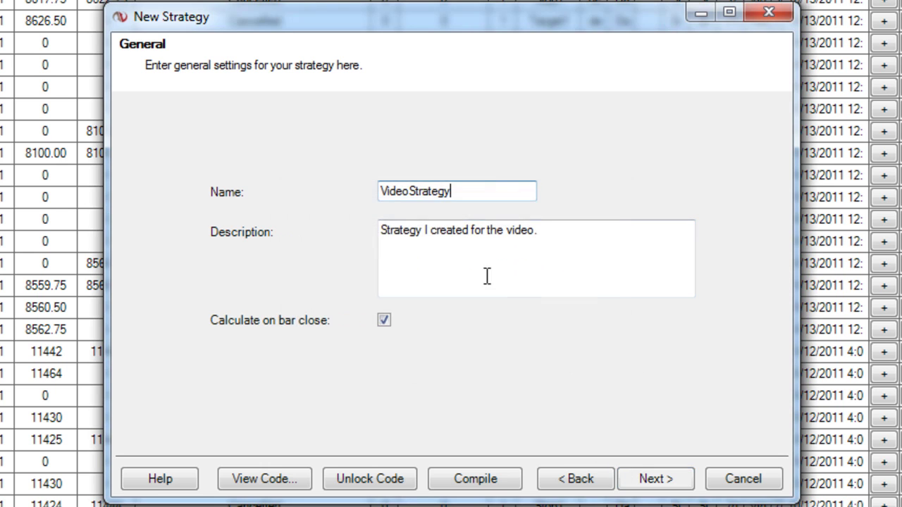
pyautogui.write('2')
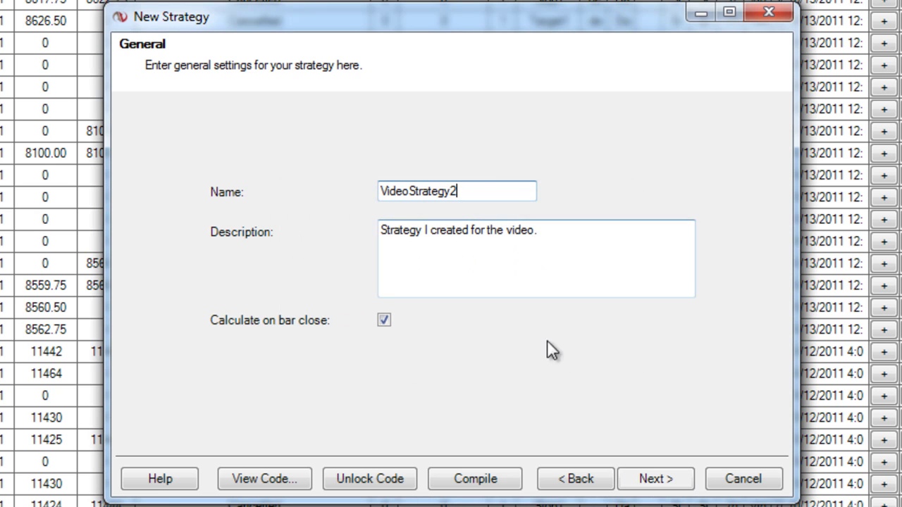
pyautogui.click(638, 477)
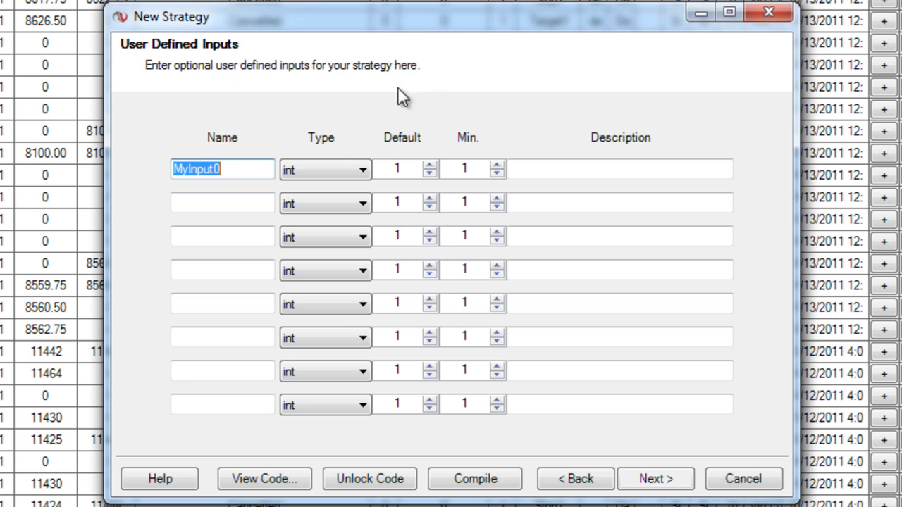
# Step: Add input SMASlowPeriod, default 28, described 'Slow period for the SMA indicator used in the strategy.'
pyautogui.doubleClick(232, 167)
pyautogui.write('SMASl')
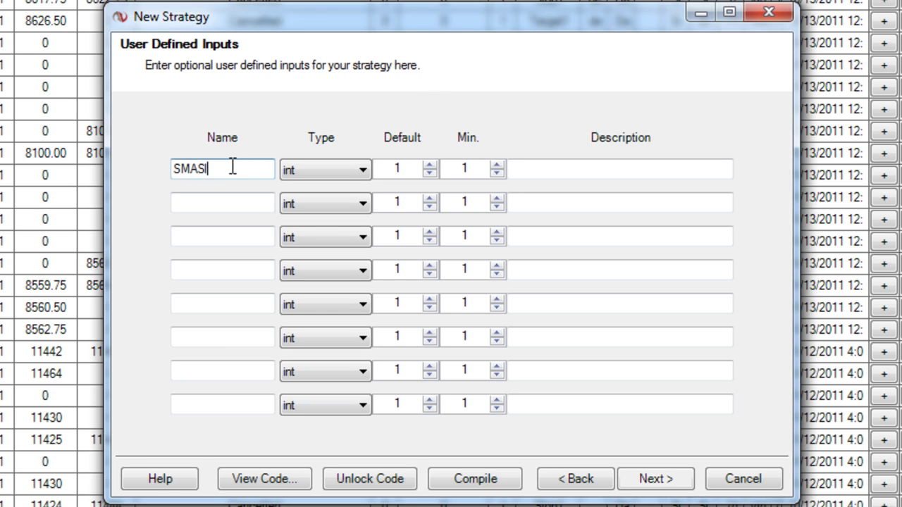
pyautogui.write('owPeriod')
pyautogui.click(538, 167)
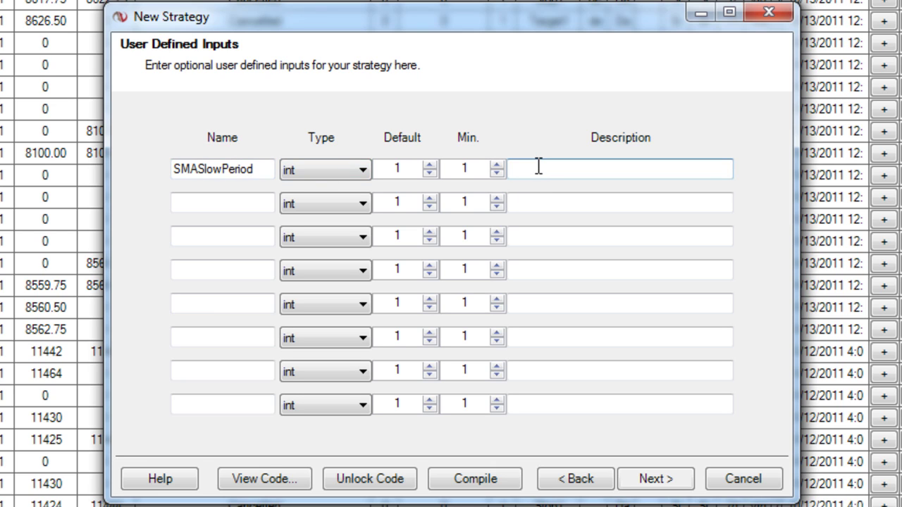
pyautogui.write('28')
pyautogui.doubleClick(515, 170)
pyautogui.write('Slow period')
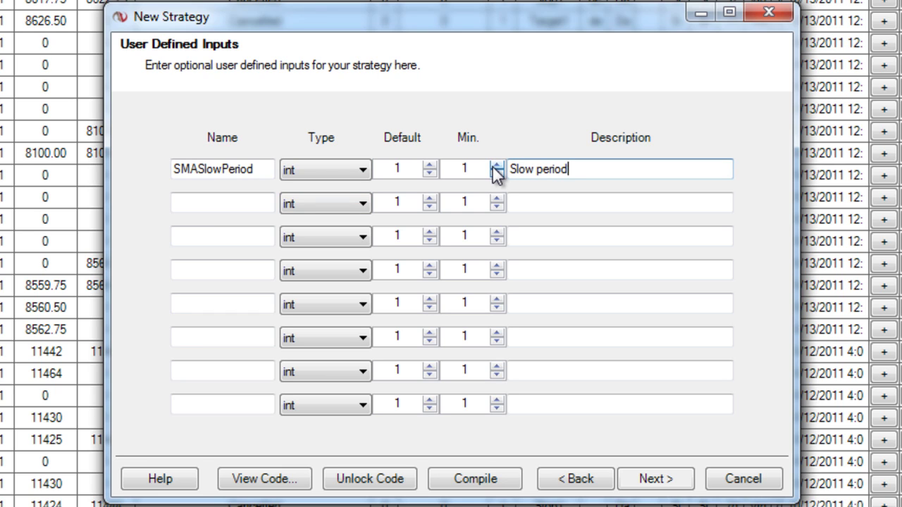
pyautogui.write(' for the SMA ')
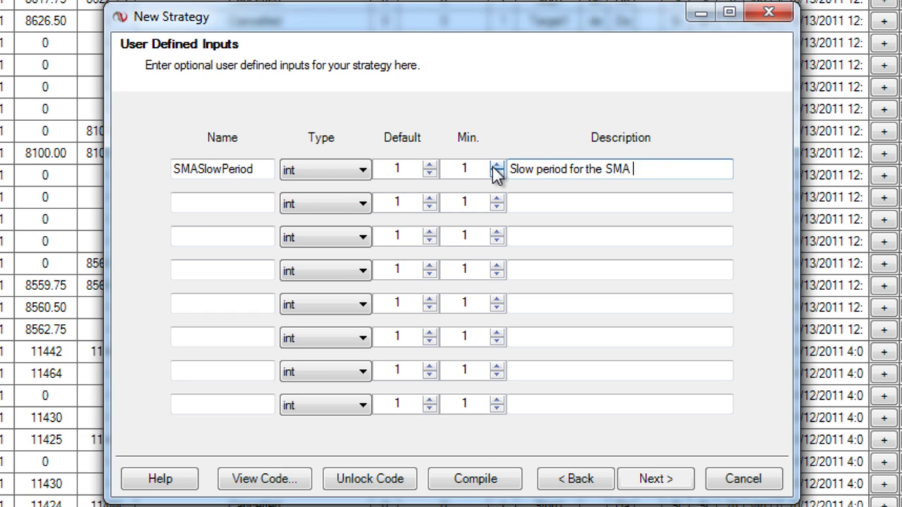
pyautogui.write('indicator use')
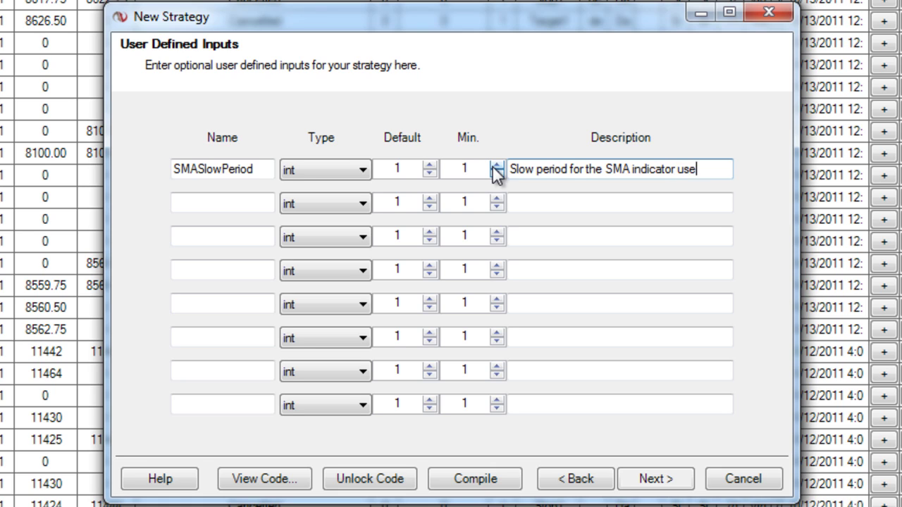
pyautogui.write('d in the strategy.')
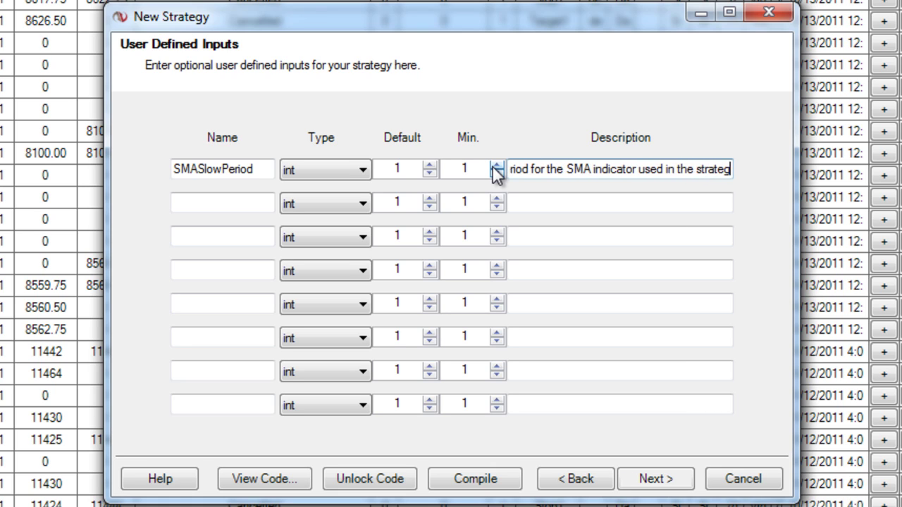
pyautogui.doubleClick(384, 169)
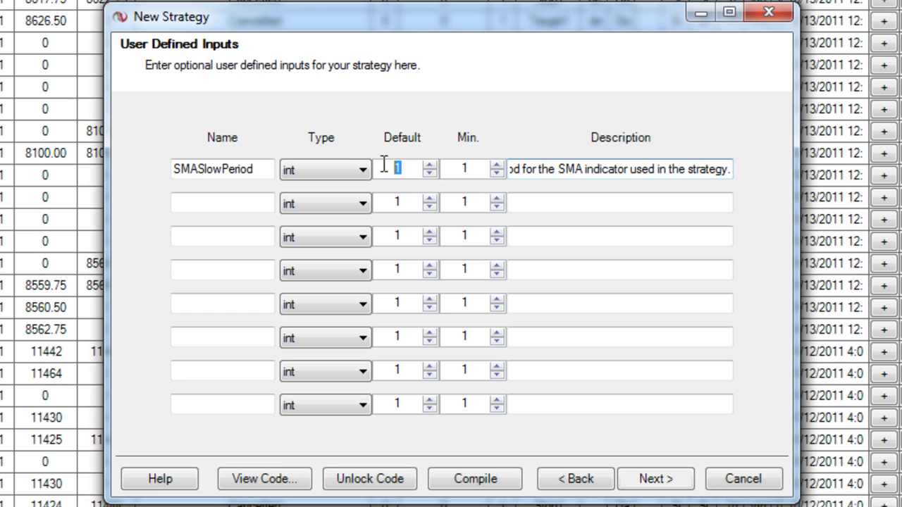
pyautogui.write('28')
# Step: Add input SMAFastPeriod, default 14, described 'Fast period for the SMA indicator used in the strategy.'
pyautogui.click(232, 202)
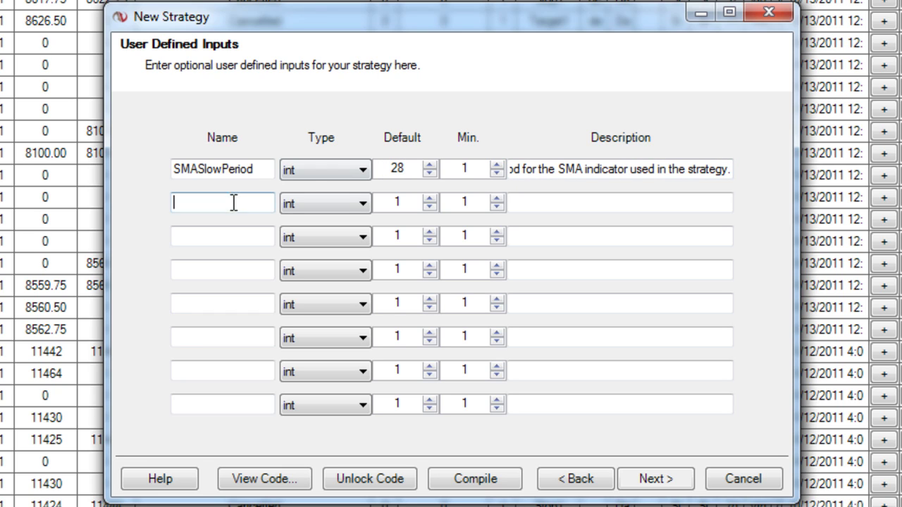
pyautogui.write('SMAFastPeriod')
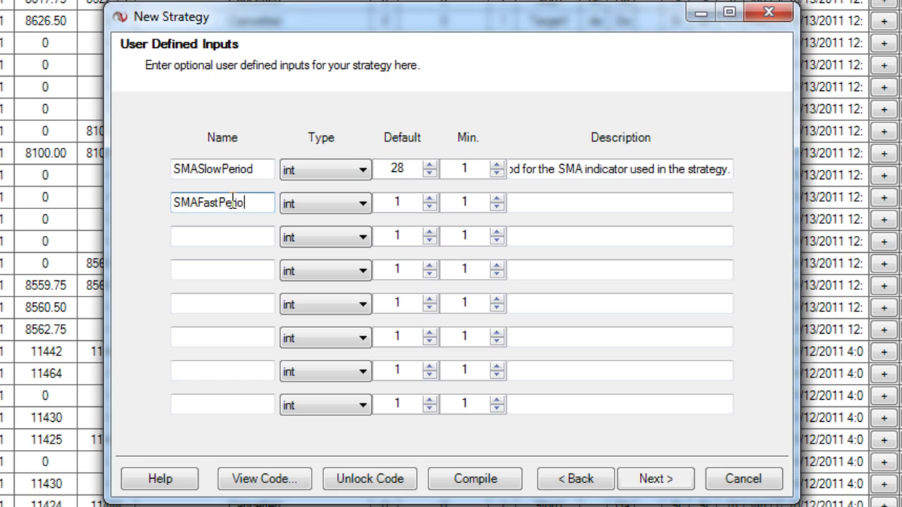
pyautogui.doubleClick(375, 203)
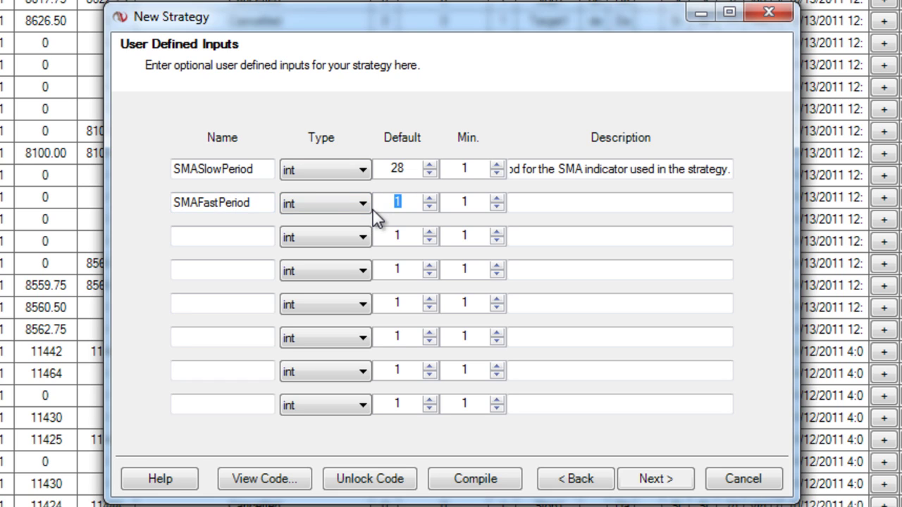
pyautogui.write('14')
pyautogui.click(544, 205)
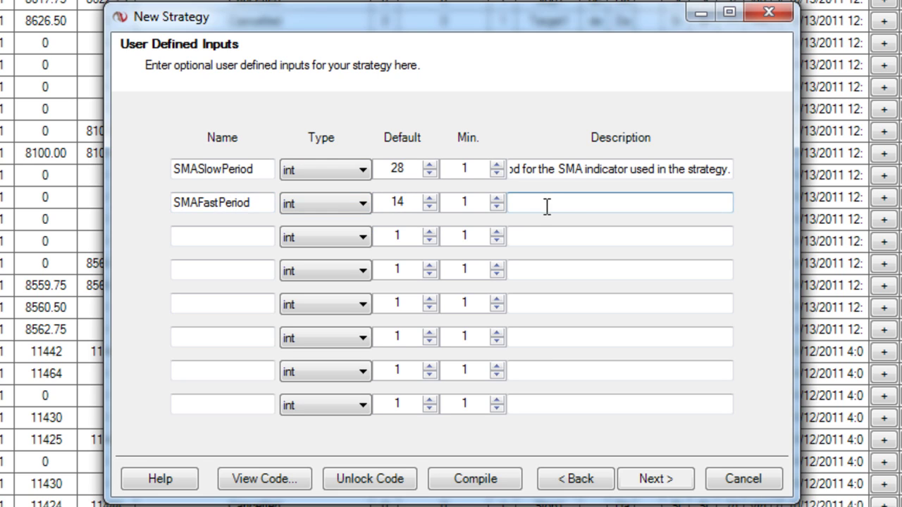
pyautogui.write('Fast period for the SMA ')
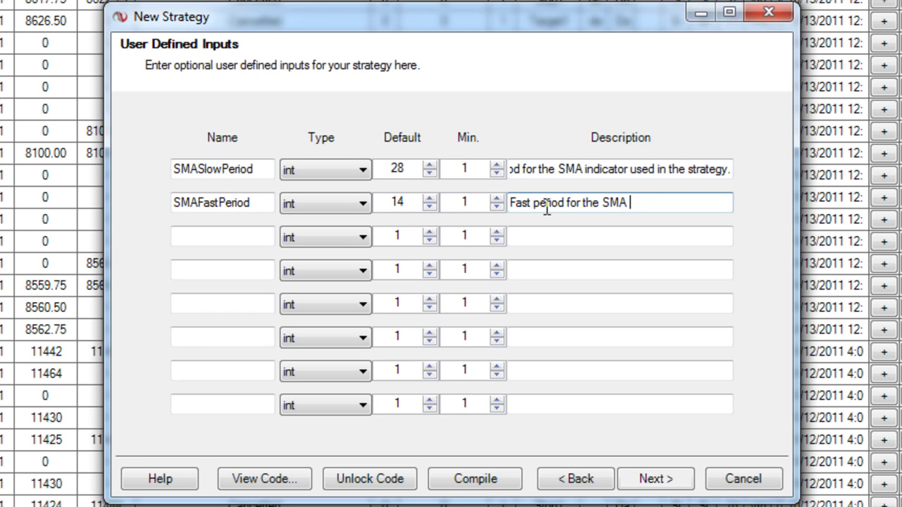
pyautogui.write('indicator used ')
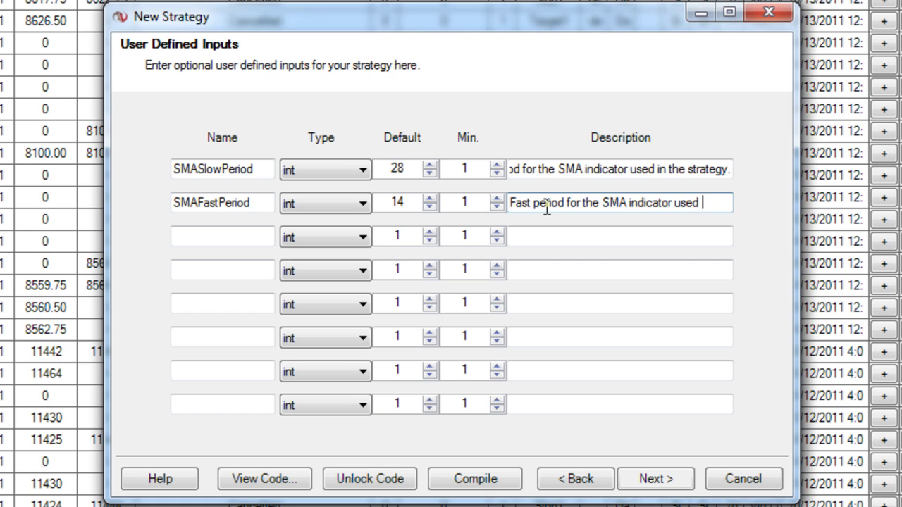
pyautogui.write('in the strategy.')
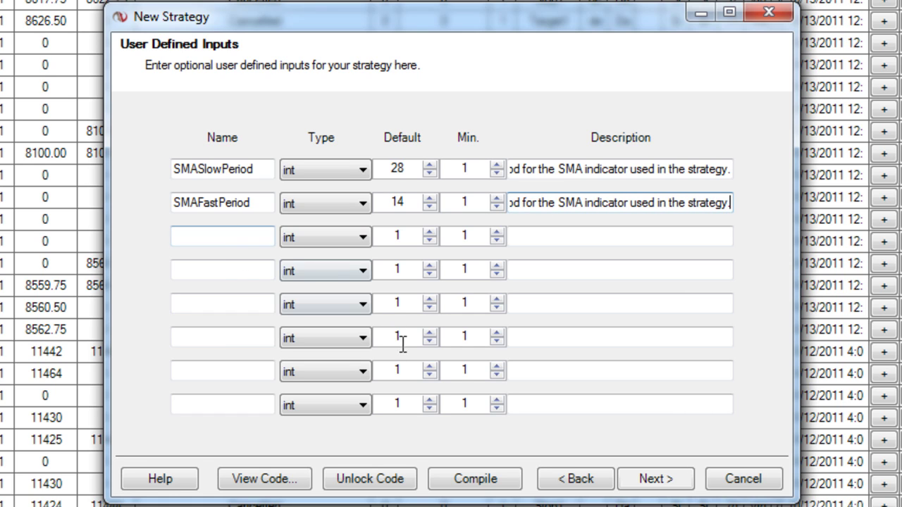
# Step: Add input BarsBack, default 5, described 'How many bars do you want to look back for a crossover?'
pyautogui.click(227, 243)
pyautogui.write('Bas')
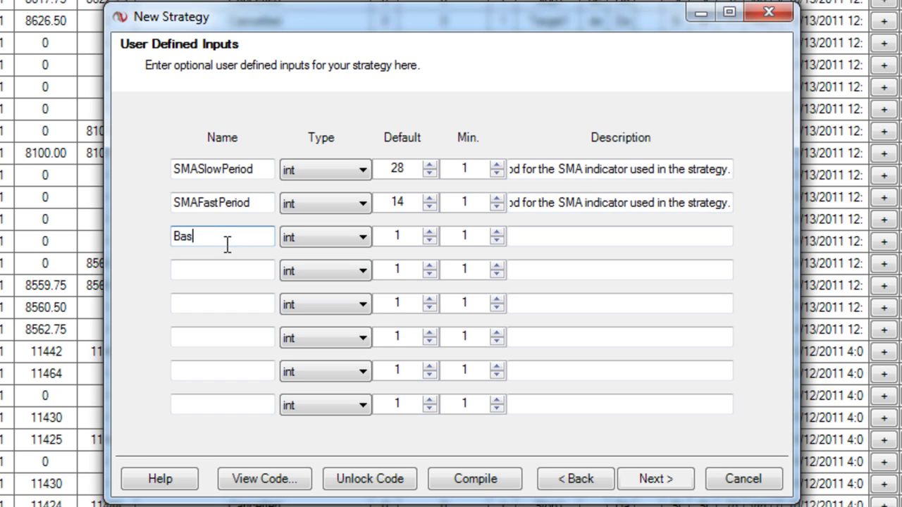
pyautogui.press('BackSpace')
pyautogui.write('rsbac')
pyautogui.press('BackSpace')
pyautogui.press('BackSpace')
pyautogui.press('BackSpace')
pyautogui.write('Back')
pyautogui.doubleClick(388, 232)
pyautogui.write('5')
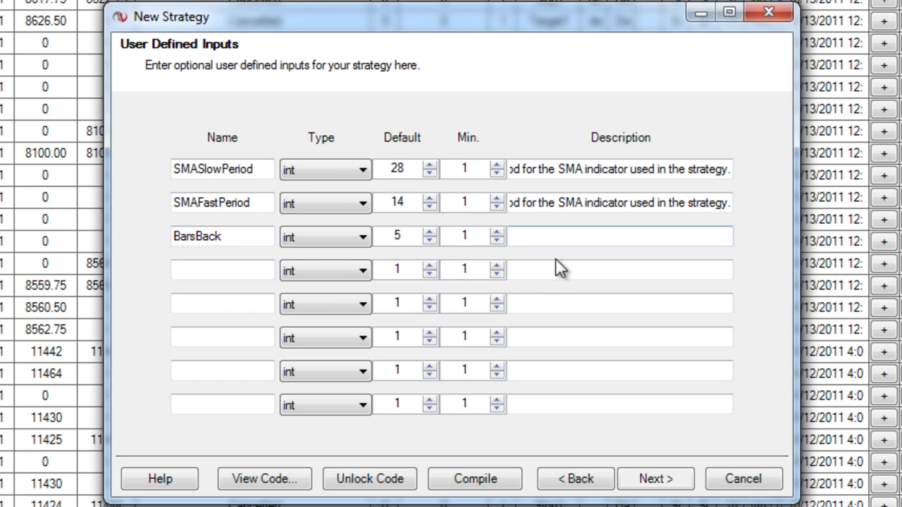
pyautogui.click(557, 237)
pyautogui.write('How many ')
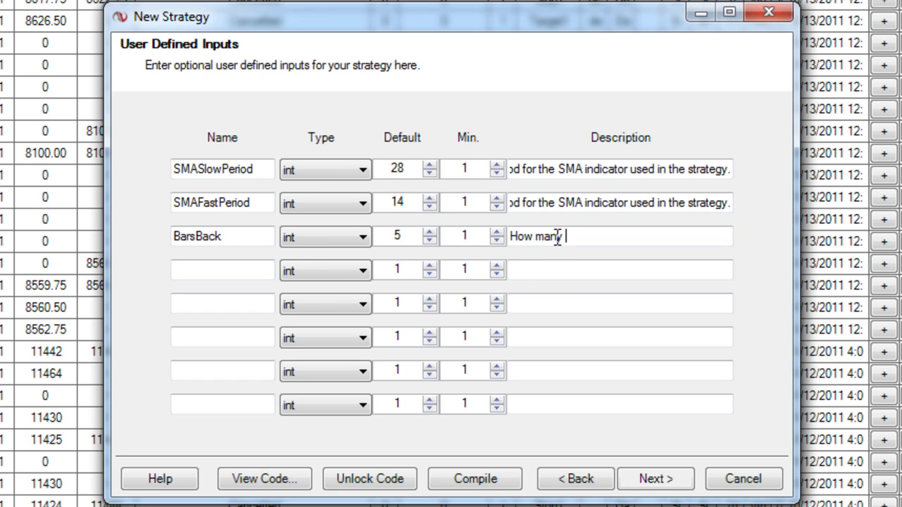
pyautogui.write('bars do you want')
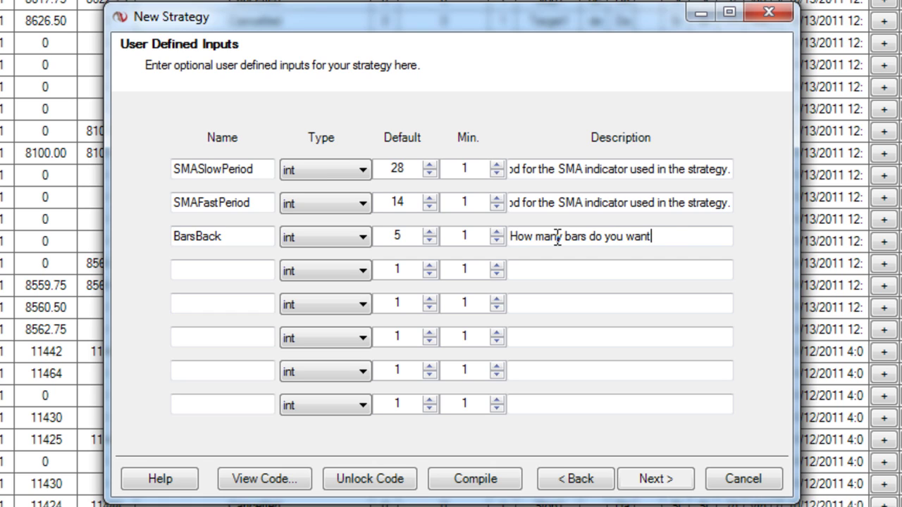
pyautogui.write(' to look back for')
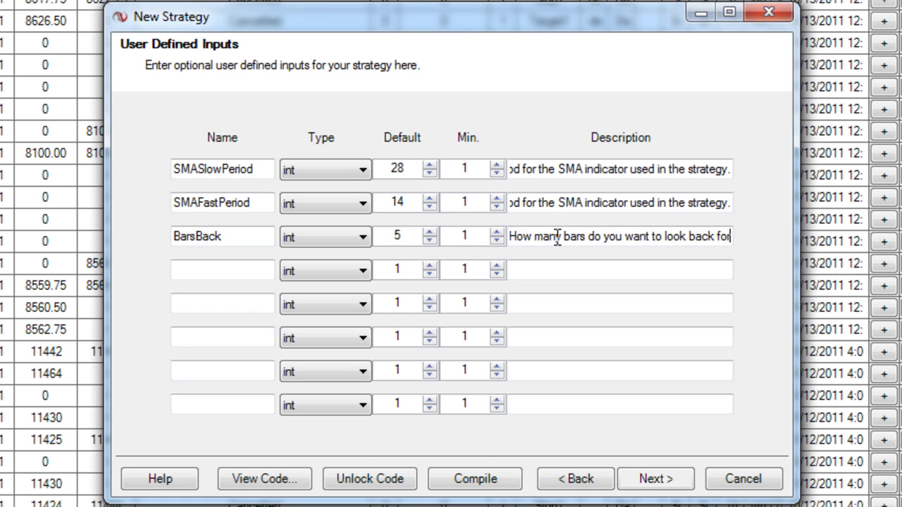
pyautogui.write(' a crossover?')
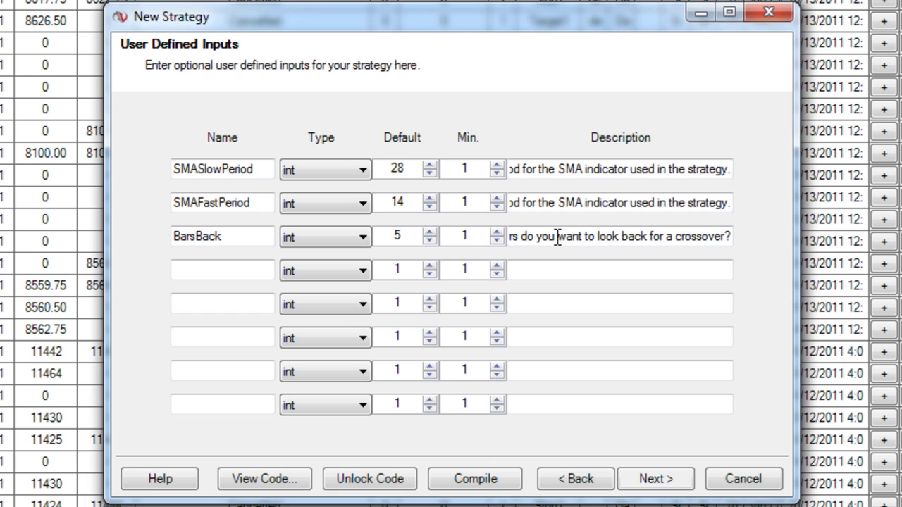
# Step: Add input ADXLevel, default 35, with its ADX-threshold description, then proceed to Conditions and Actions
pyautogui.click(224, 271)
pyautogui.write('ADXLevel')
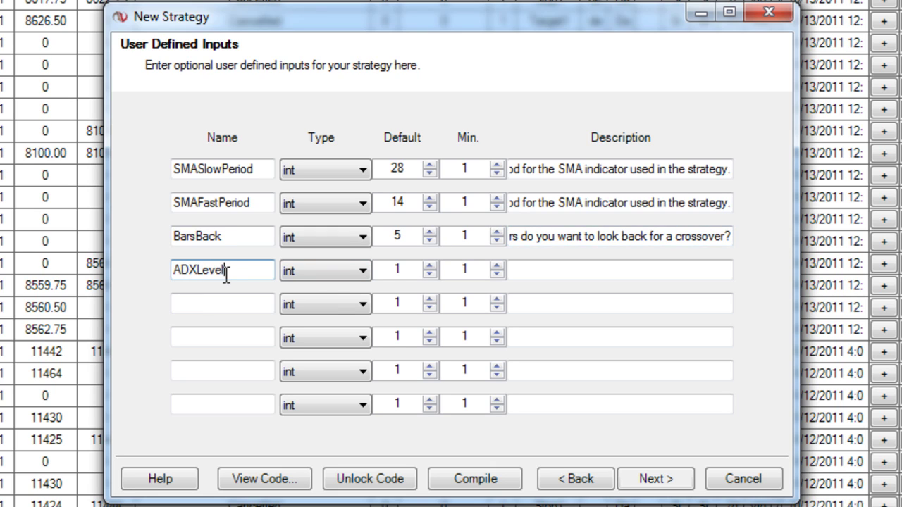
pyautogui.click(393, 270)
pyautogui.write('35')
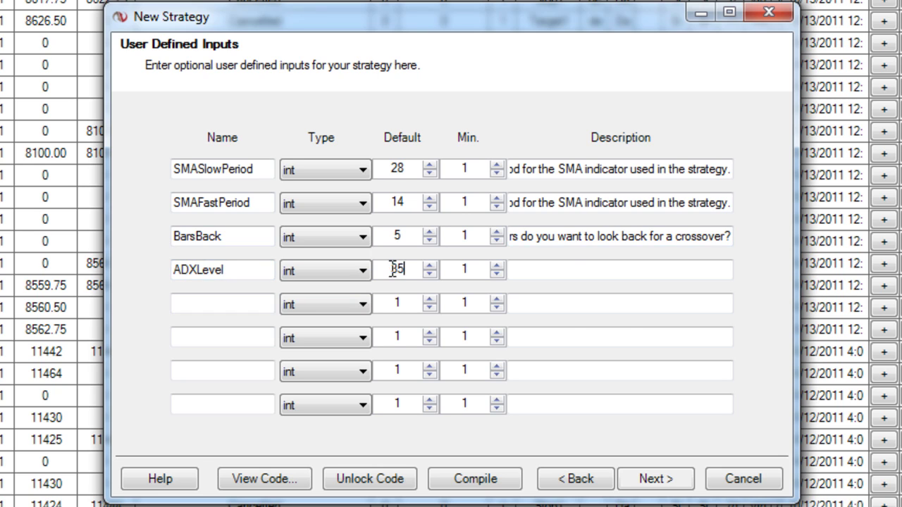
pyautogui.click(579, 268)
pyautogui.write('How h')
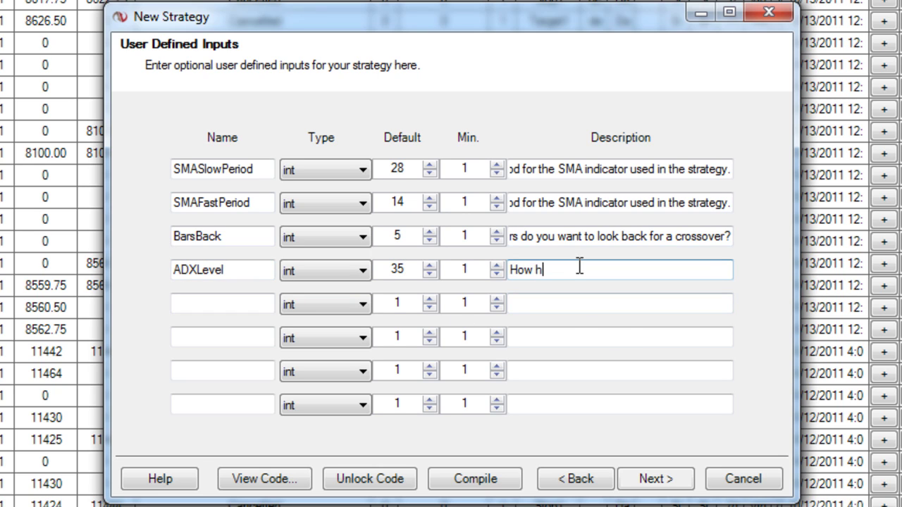
pyautogui.write('igh must the ADX be f')
pyautogui.press('BackSpace')
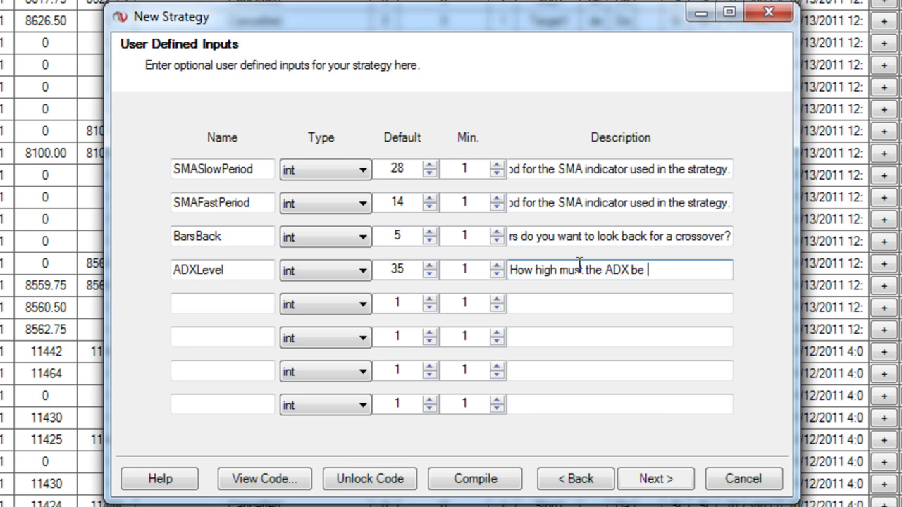
pyautogui.write('before we can ')
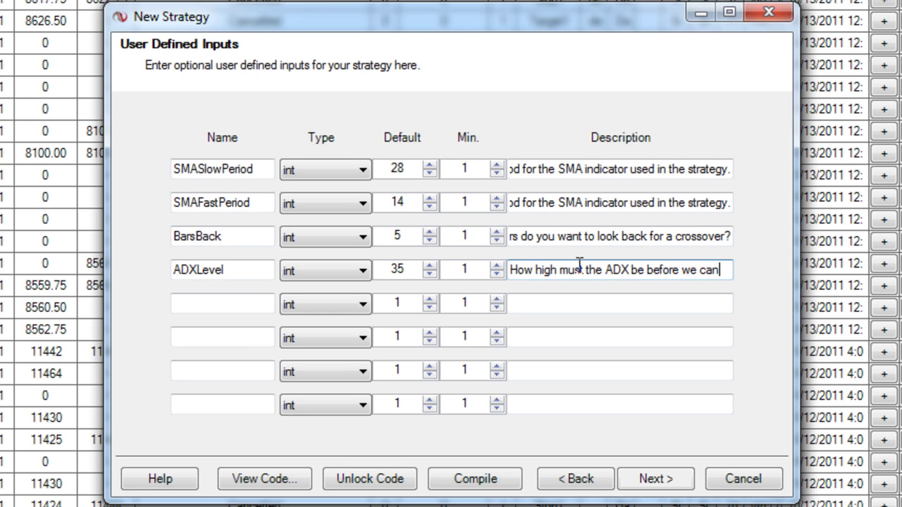
pyautogui.write('take an')
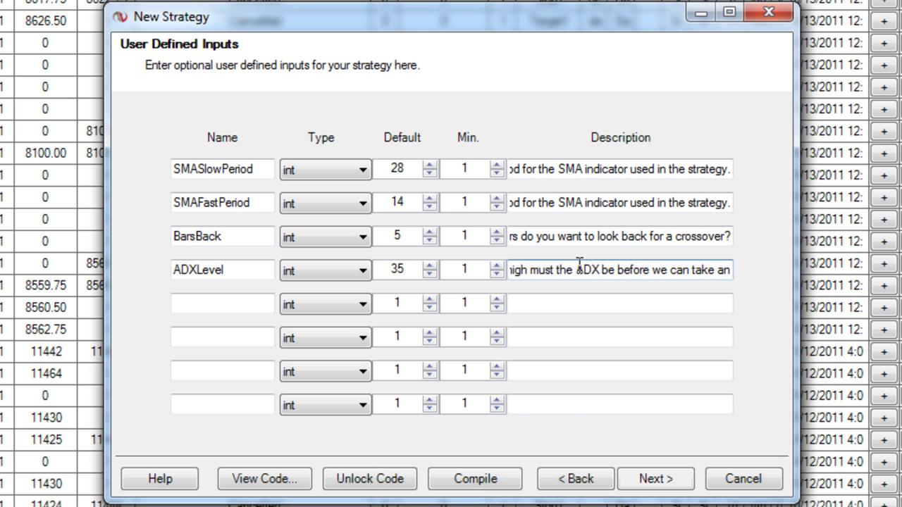
pyautogui.write(' order on ')
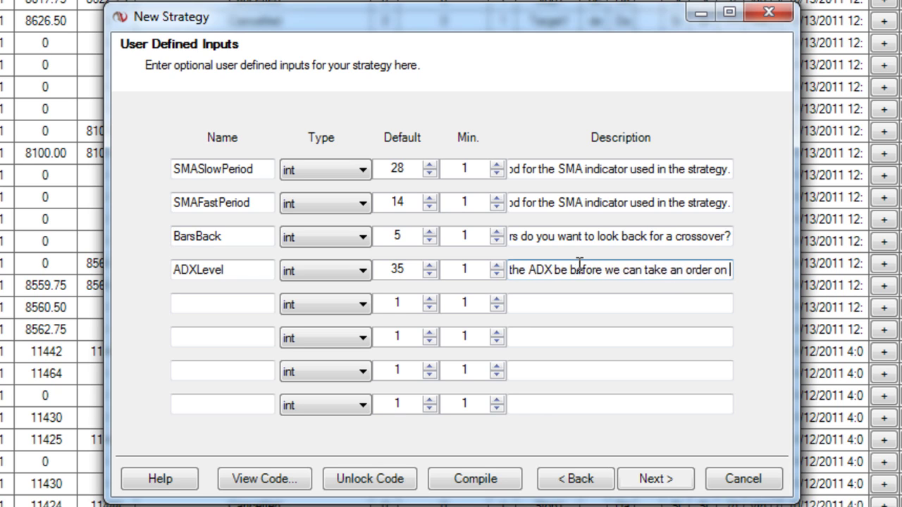
pyautogui.write('a crossover?')
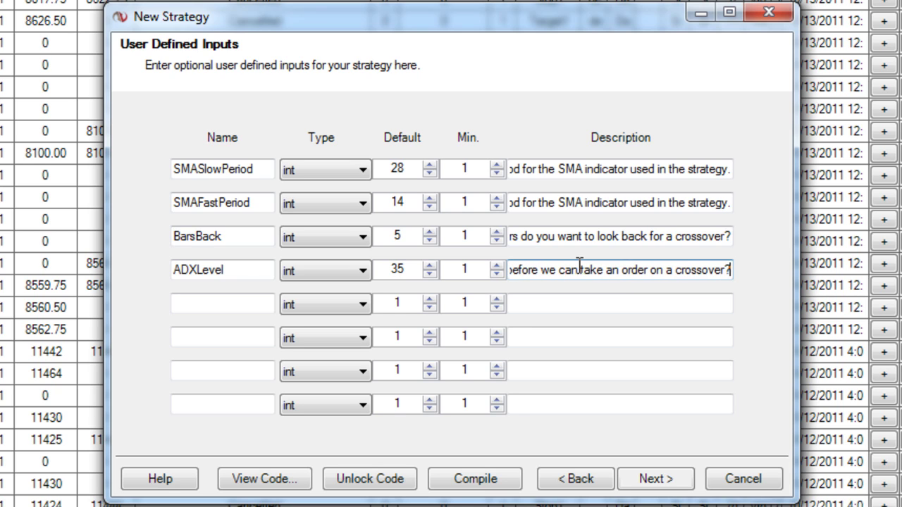
pyautogui.click(663, 479)
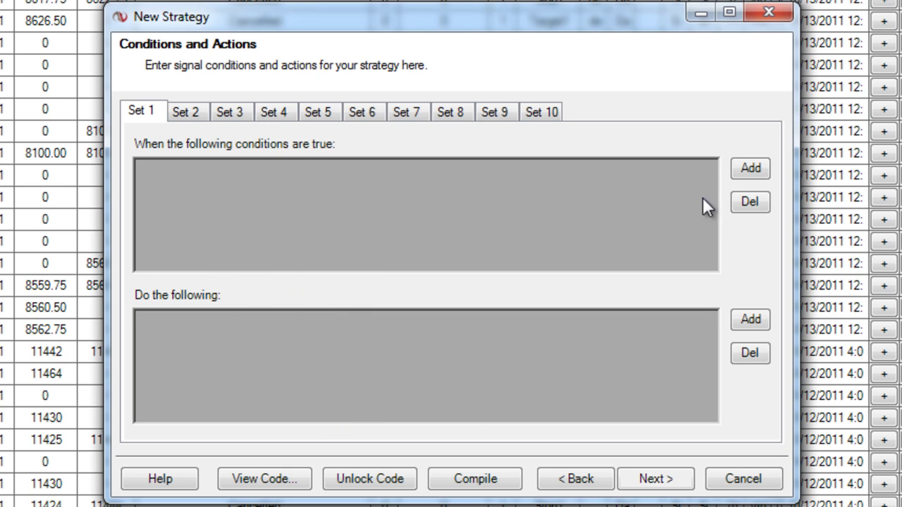
# Step: Build a Set 1 condition: ADX(14) >= the ADXLevel user input
pyautogui.click(751, 169)
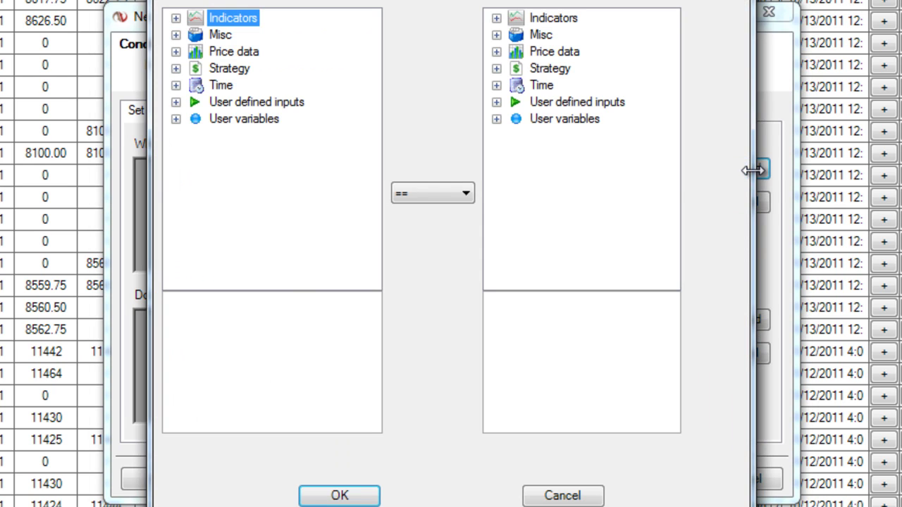
pyautogui.click(175, 18)
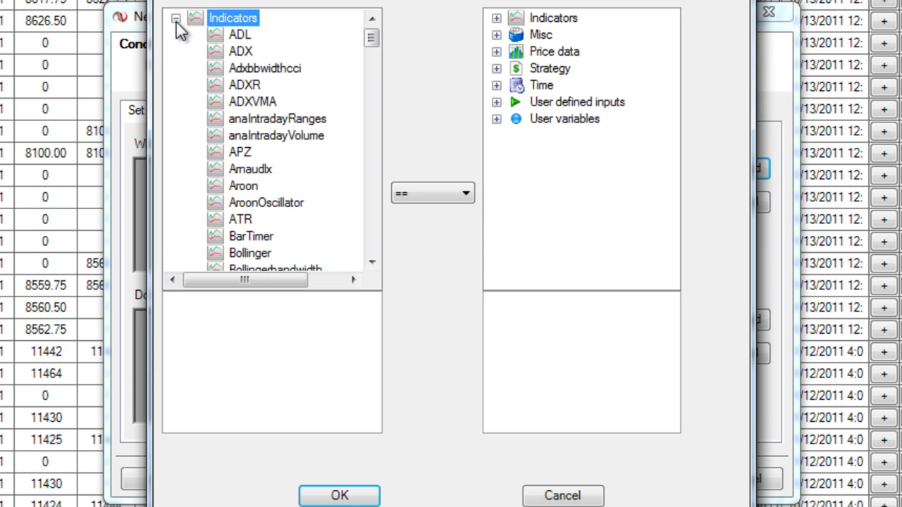
pyautogui.click(242, 54)
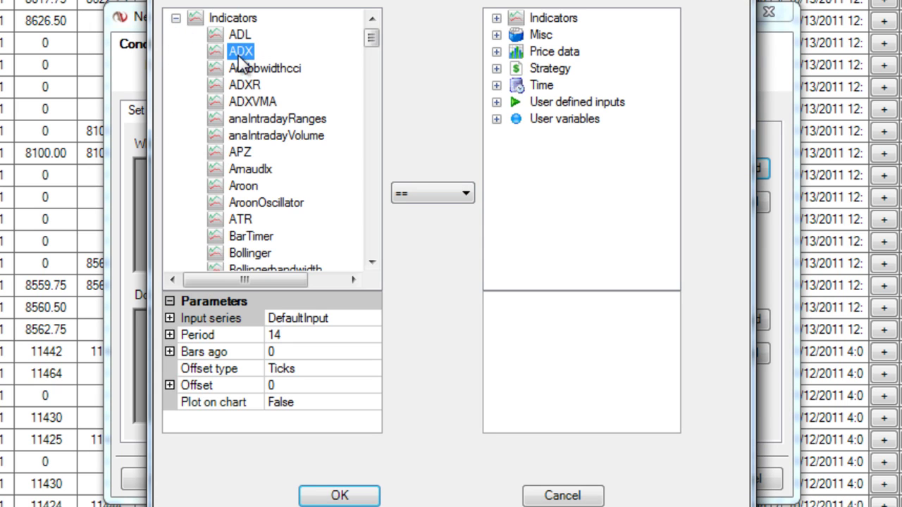
pyautogui.click(409, 195)
pyautogui.click(413, 275)
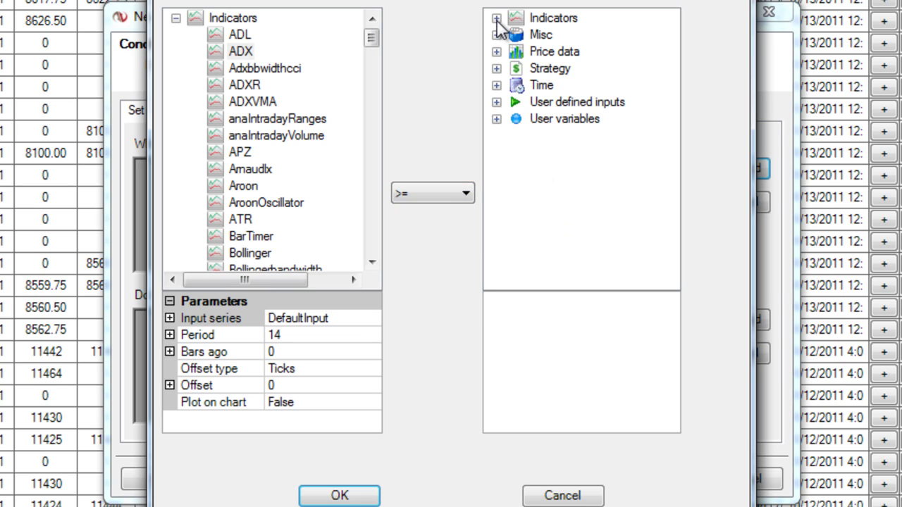
pyautogui.click(496, 102)
pyautogui.click(573, 118)
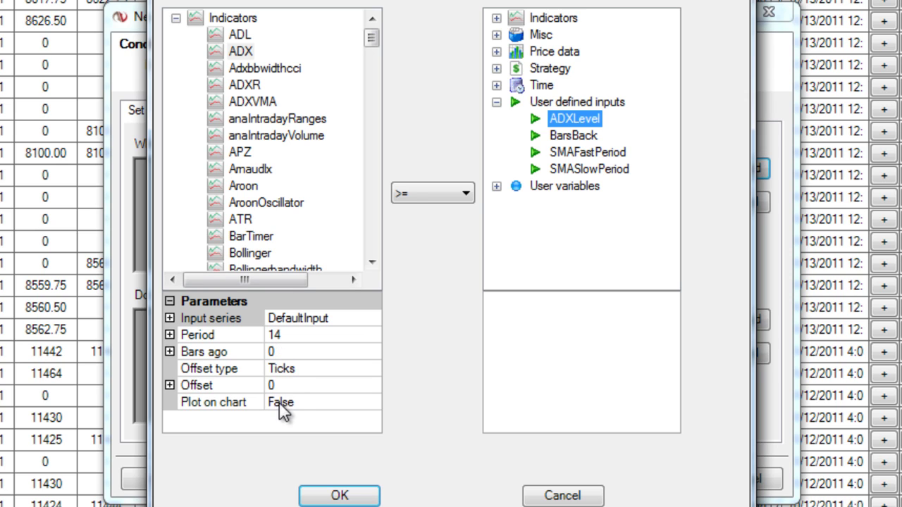
pyautogui.click(275, 352)
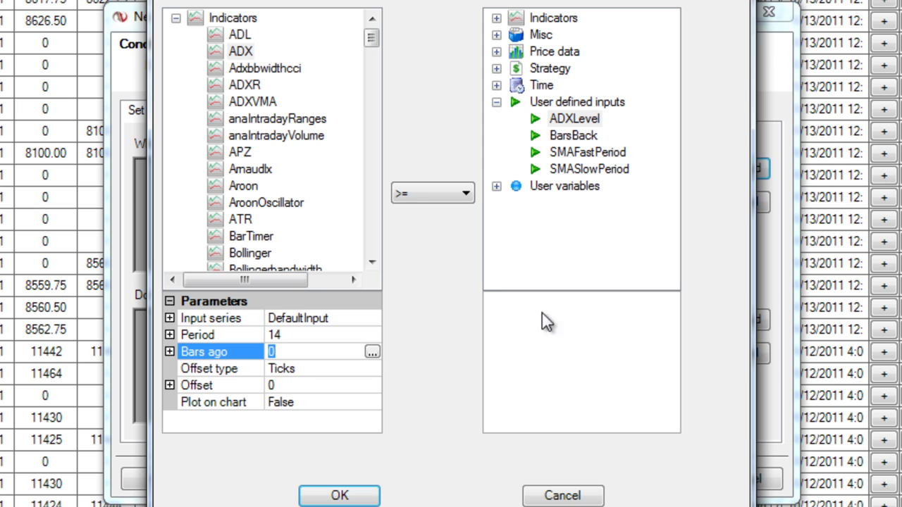
# Step: Save the ADX condition and start a second condition with SMA as the left indicator
pyautogui.click(339, 496)
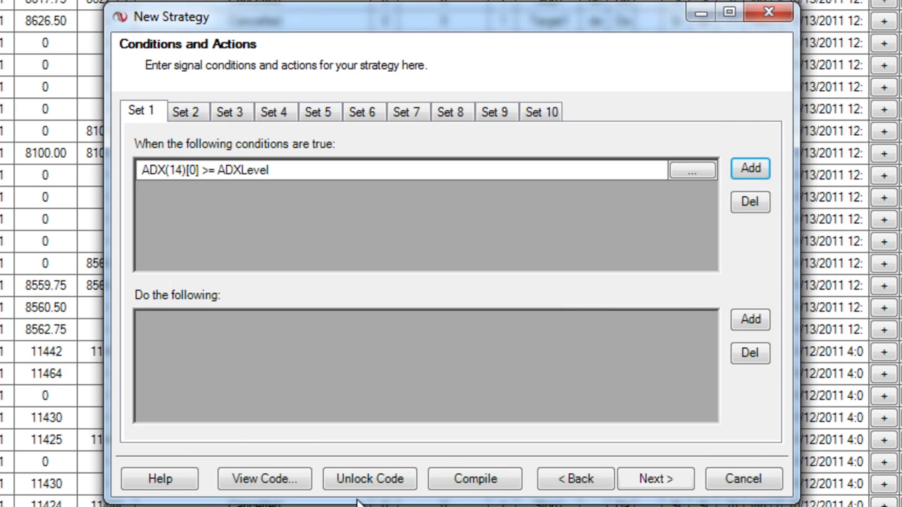
pyautogui.click(754, 179)
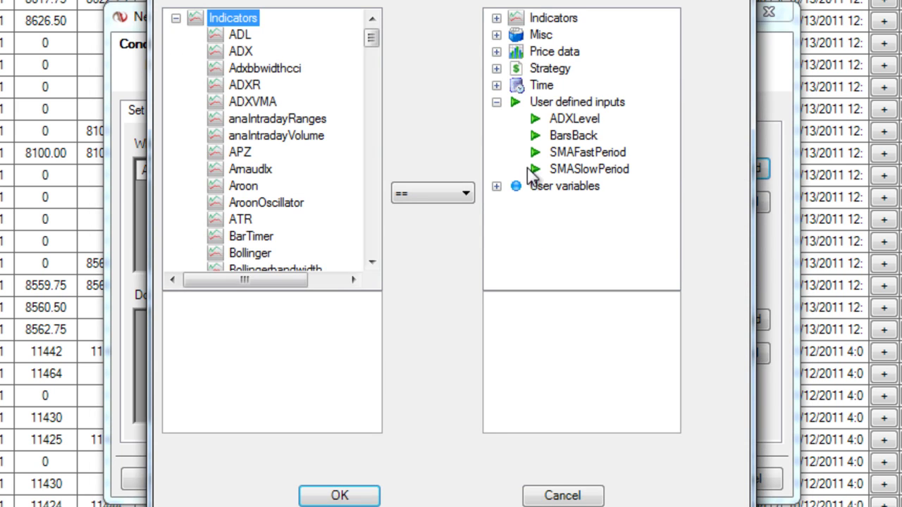
pyautogui.click(374, 86)
pyautogui.click(374, 98)
pyautogui.click(373, 113)
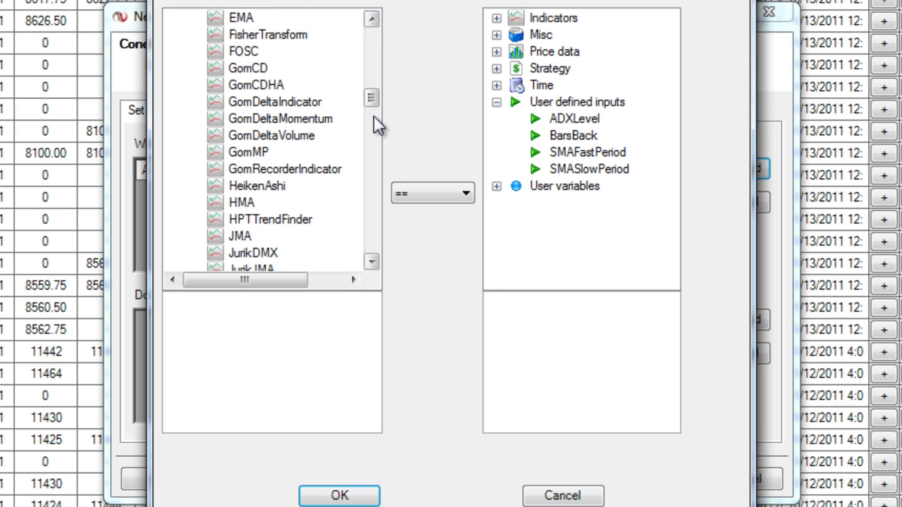
pyautogui.click(374, 114)
pyautogui.click(375, 134)
pyautogui.moveTo(374, 136); pyautogui.dragTo(372, 170)
pyautogui.click(232, 152)
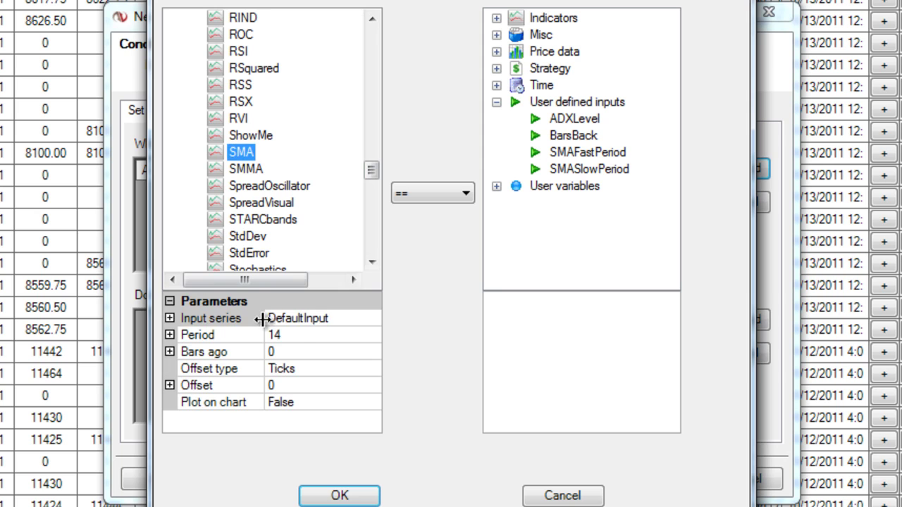
# Step: Set the SMA period to the SMASlowPeriod input and choose CrossAbove as the comparison
pyautogui.click(289, 334)
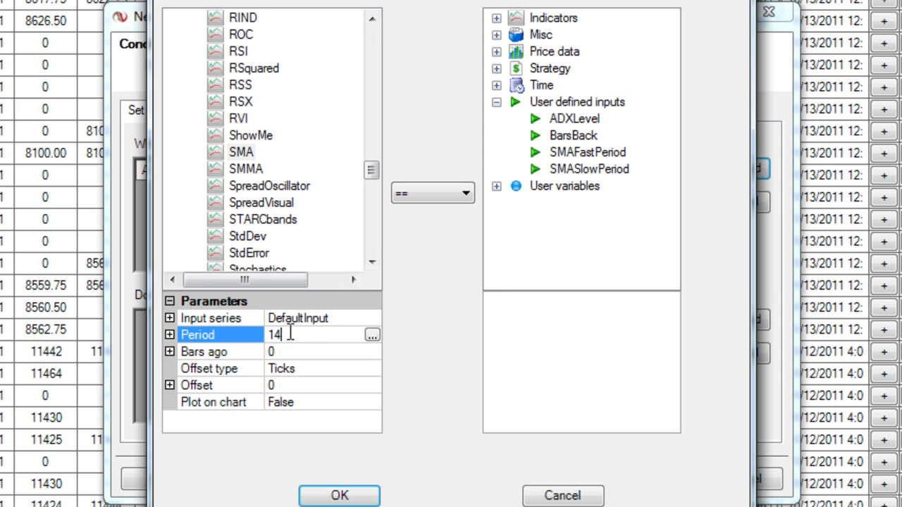
pyautogui.click(372, 335)
pyautogui.click(330, 122)
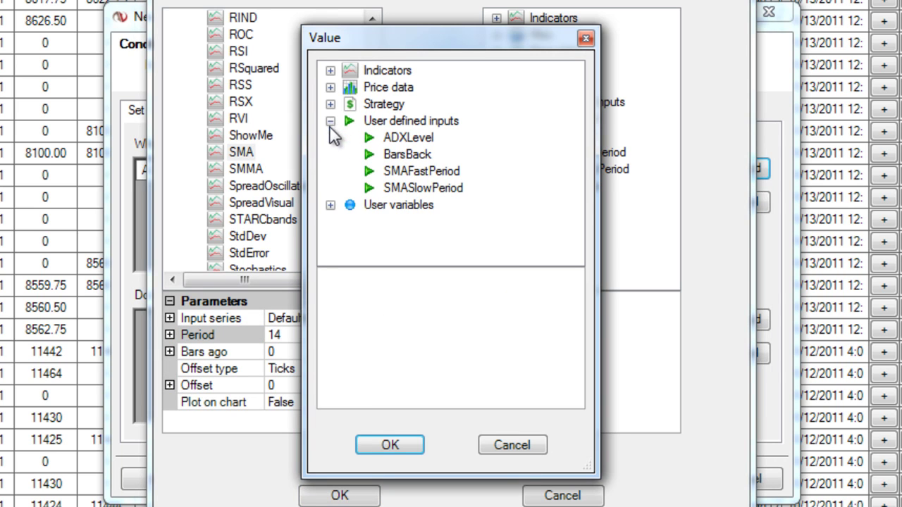
pyautogui.click(392, 188)
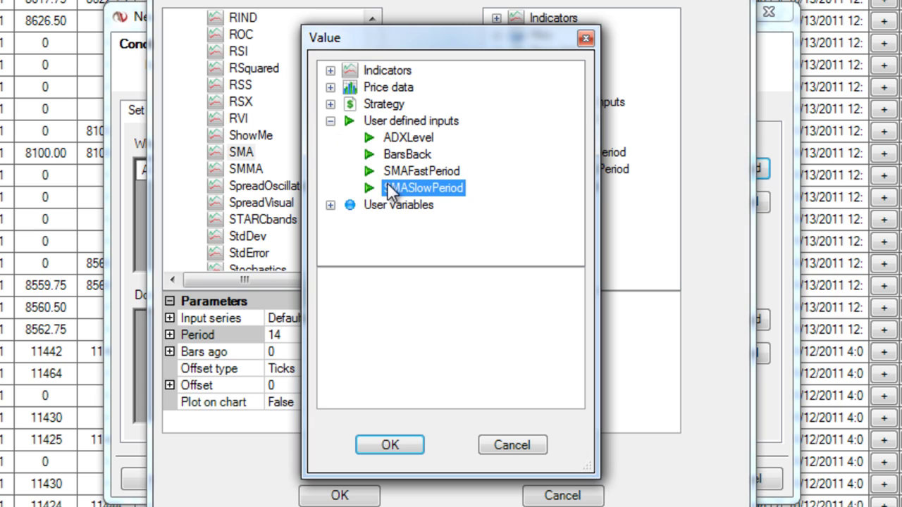
pyautogui.click(386, 451)
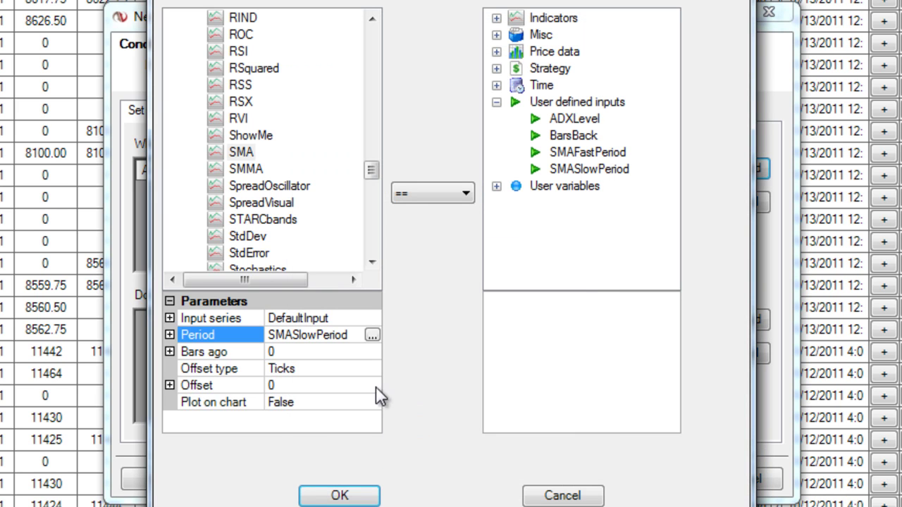
pyautogui.click(427, 196)
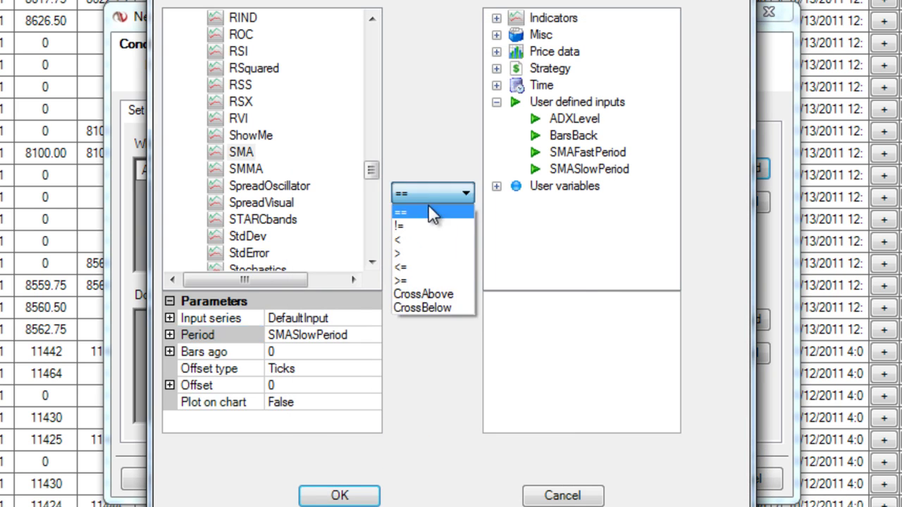
pyautogui.click(423, 296)
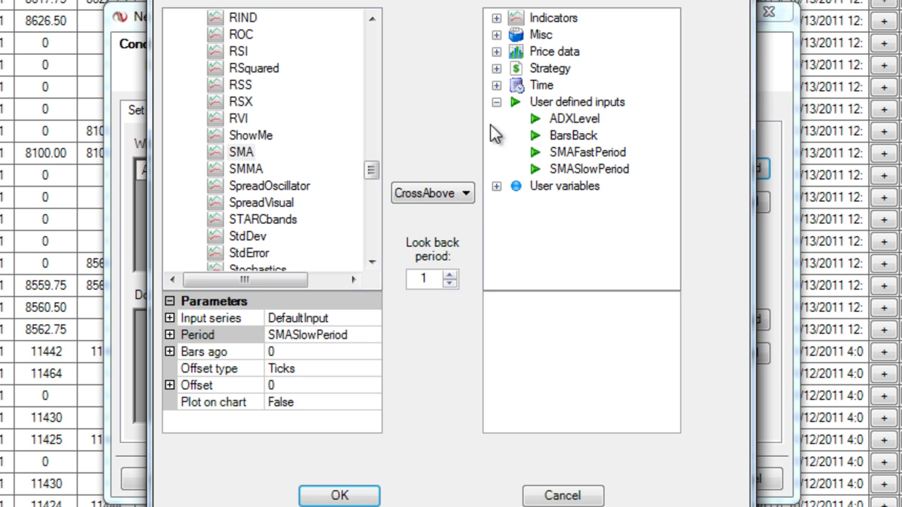
# Step: Pick SMA on the right side with its period set to the SMAFastPeriod input
pyautogui.click(496, 18)
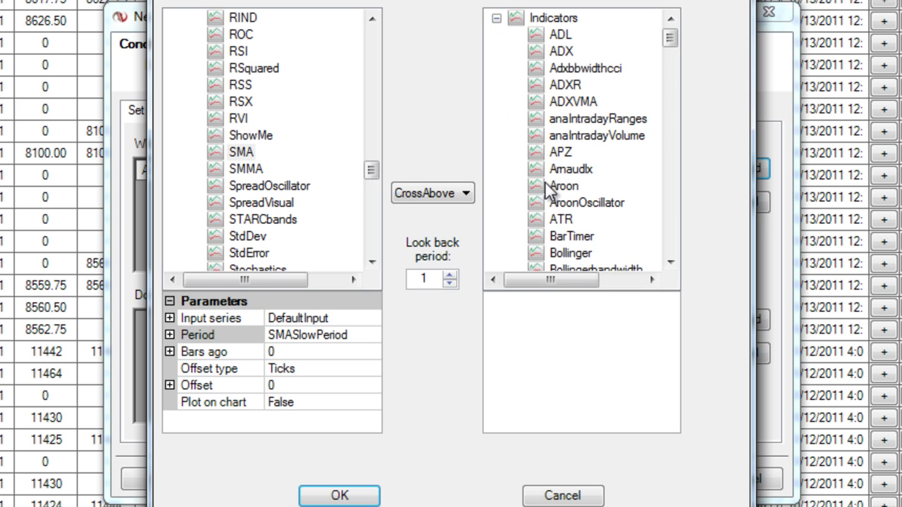
pyautogui.click(564, 204)
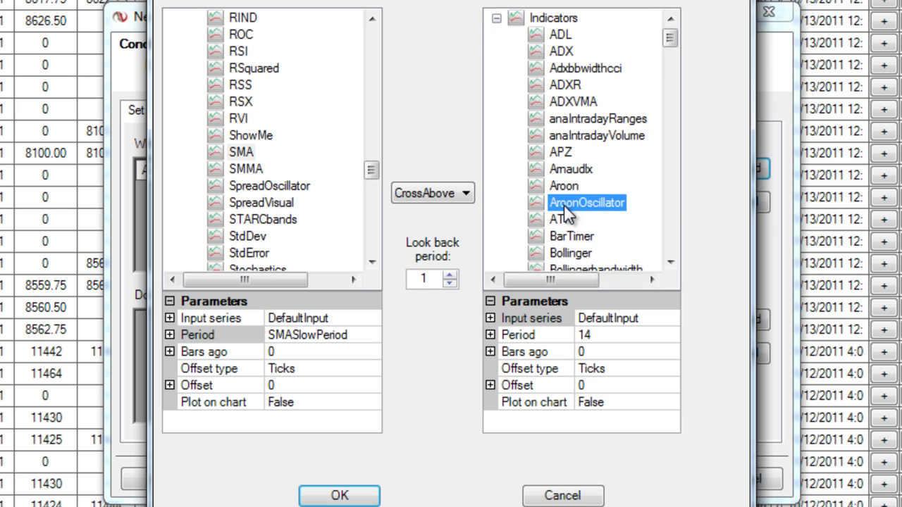
pyautogui.scroll(-4, 564, 212)
pyautogui.scroll(-6, 563, 189)
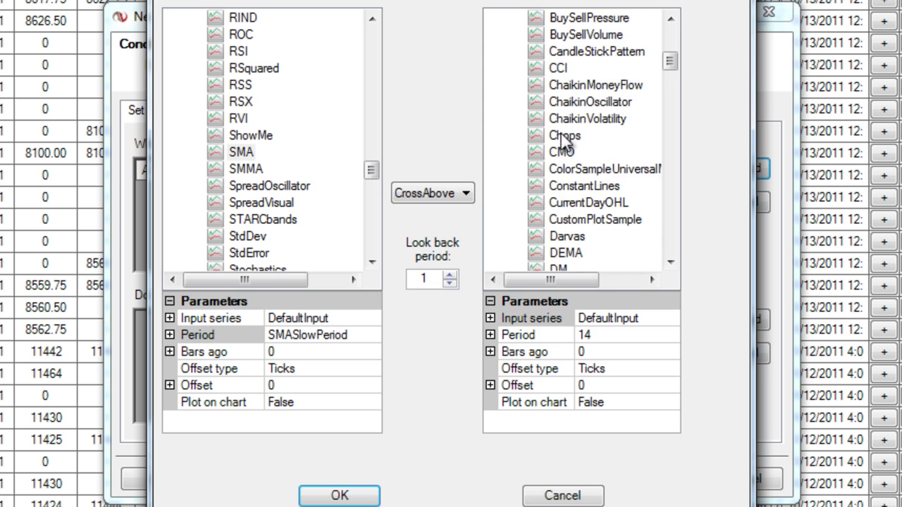
pyautogui.scroll(-2, 574, 172)
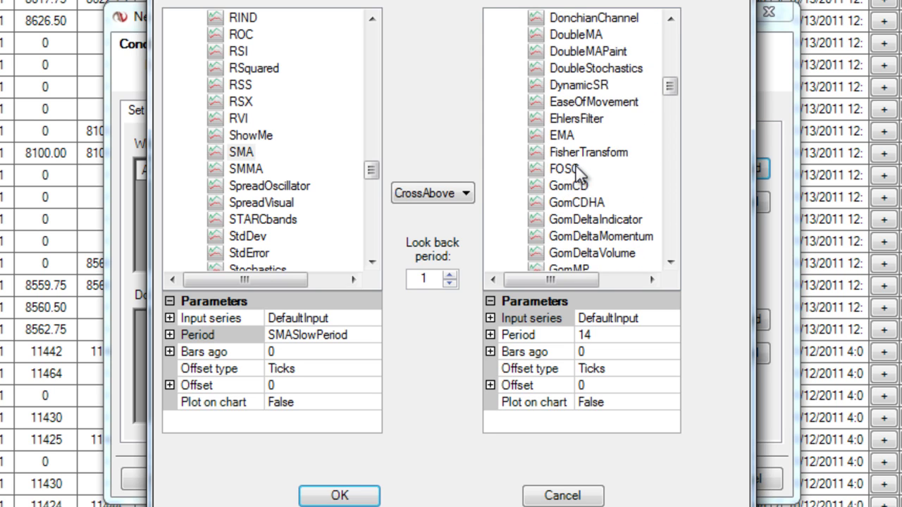
pyautogui.scroll(-19, 576, 176)
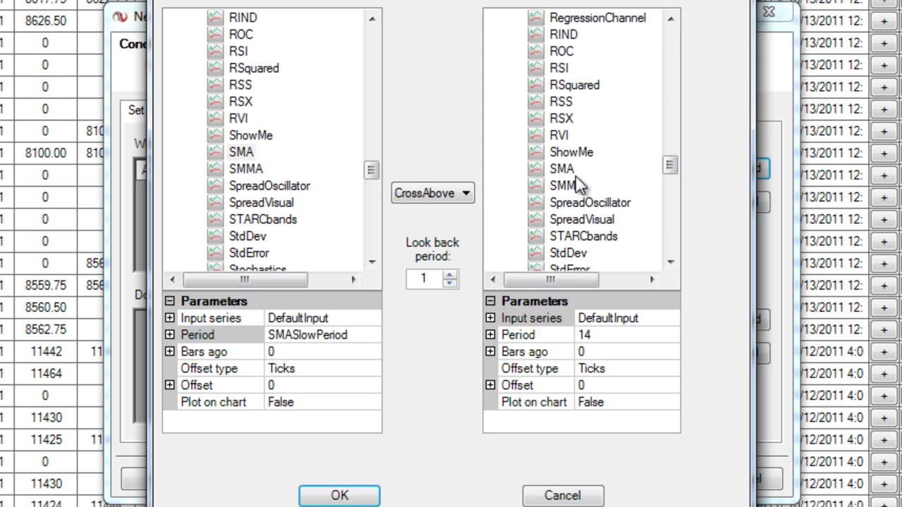
pyautogui.click(561, 170)
pyautogui.click(589, 336)
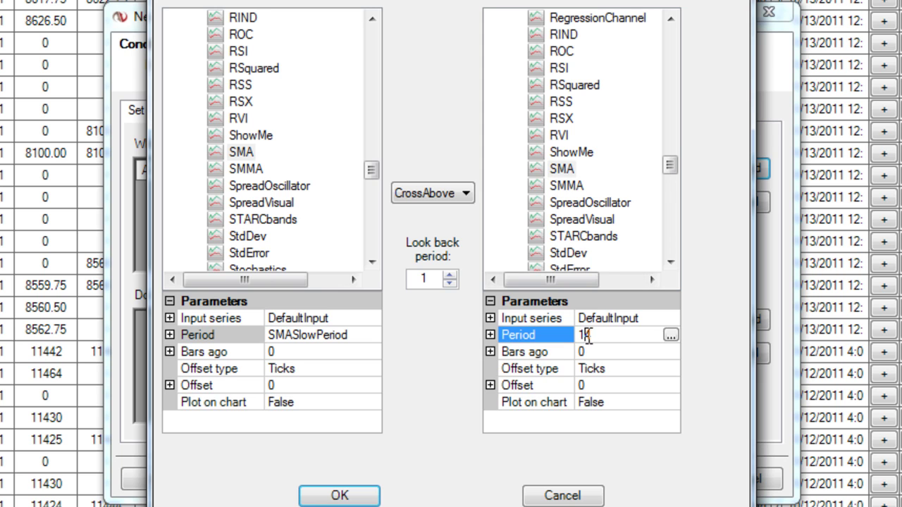
pyautogui.click(670, 336)
pyautogui.click(421, 171)
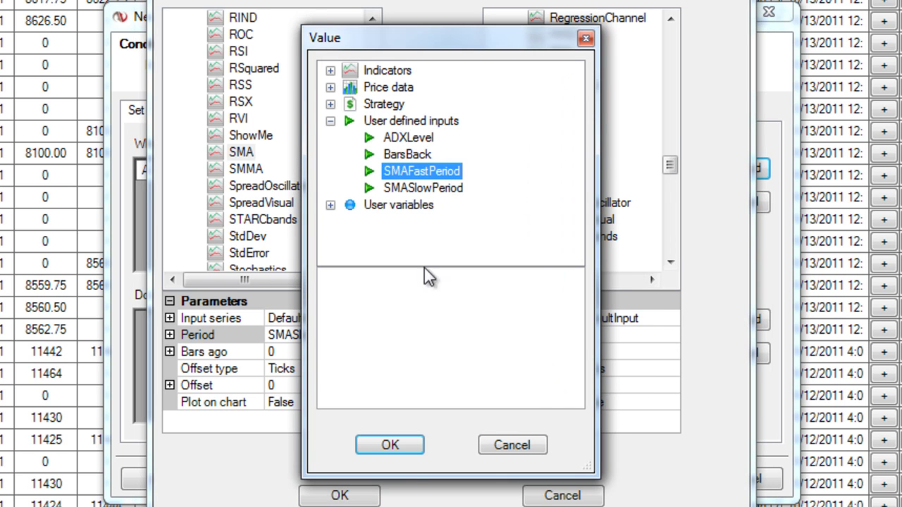
pyautogui.click(390, 445)
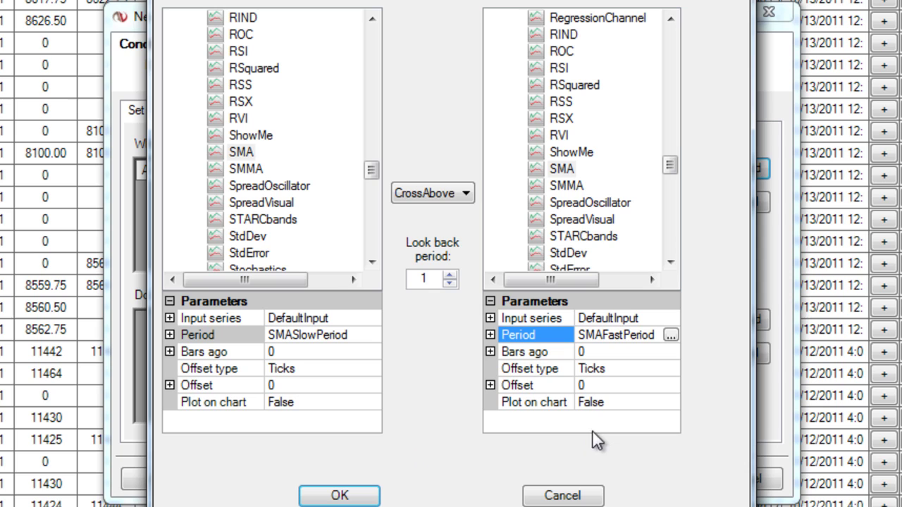
# Step: Plot both SMAs on chart, set look back period to 5, and save the CrossAbove condition
pyautogui.doubleClick(325, 402)
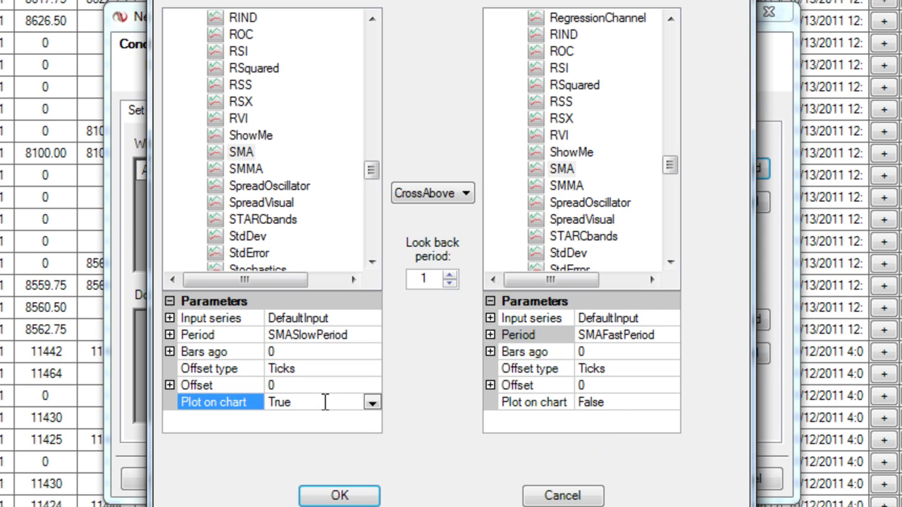
pyautogui.doubleClick(608, 402)
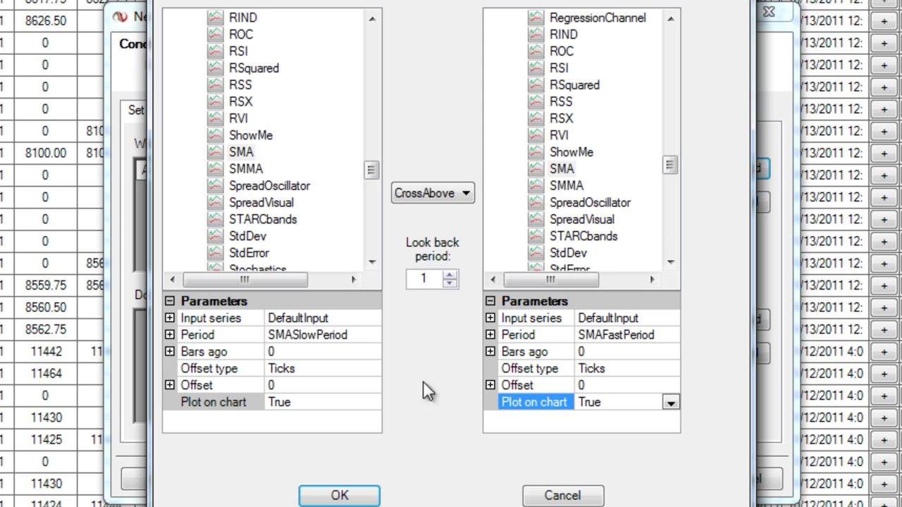
pyautogui.click(450, 275)
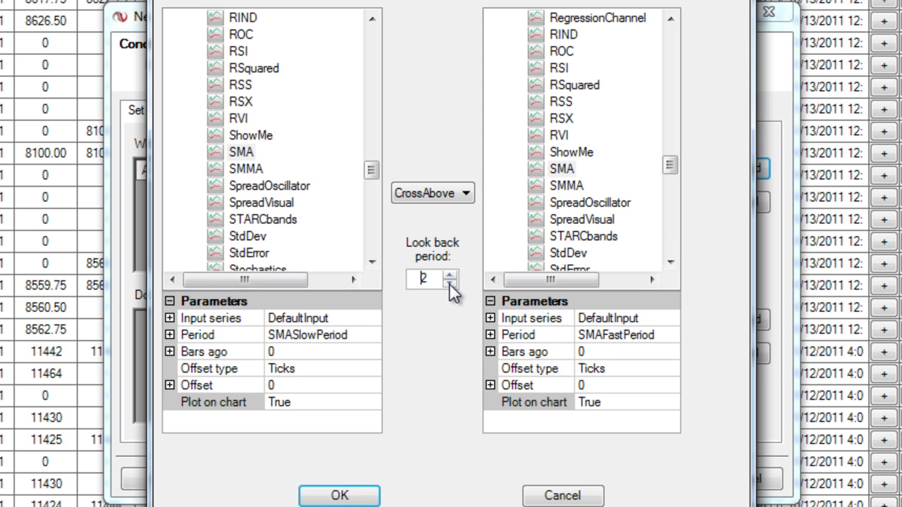
pyautogui.click(449, 282)
pyautogui.click(449, 282)
pyautogui.click(449, 282)
pyautogui.click(356, 496)
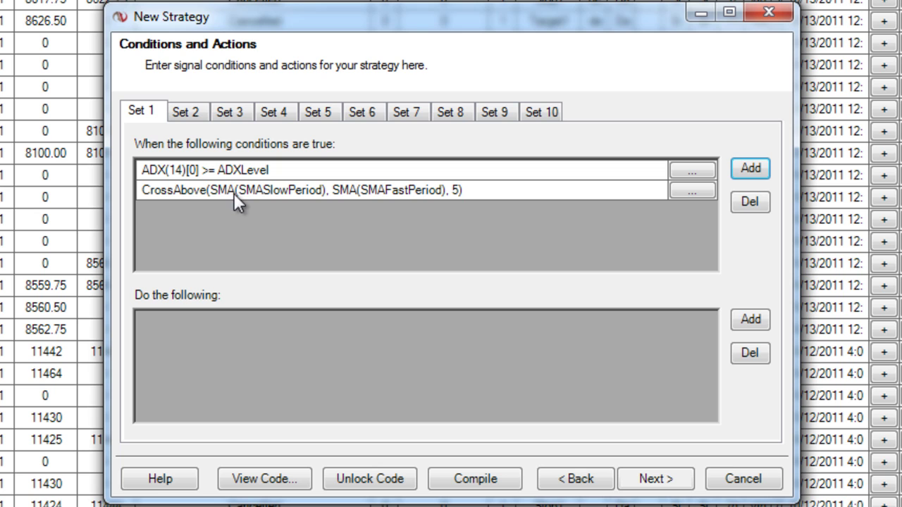
# Step: Add an Enter long position action to Set 1 with signal name CrossOver Long
pyautogui.click(740, 325)
pyautogui.click(306, 100)
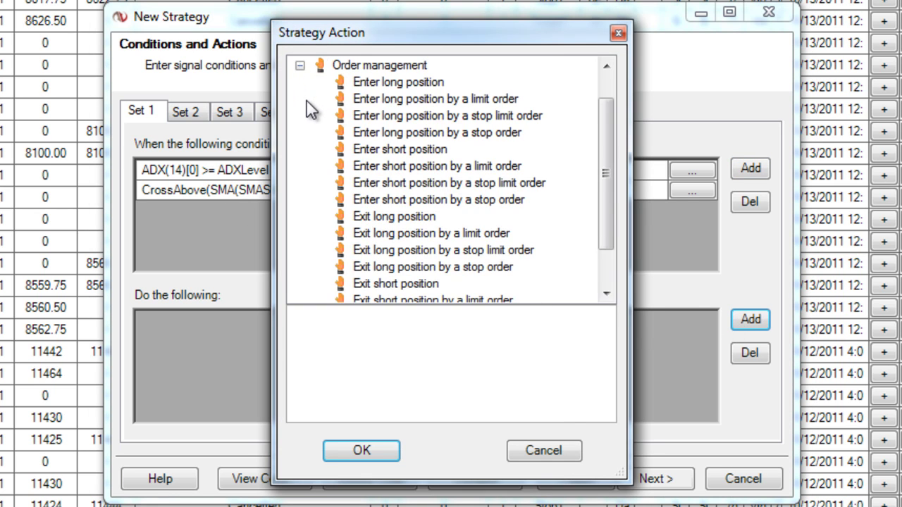
pyautogui.click(392, 83)
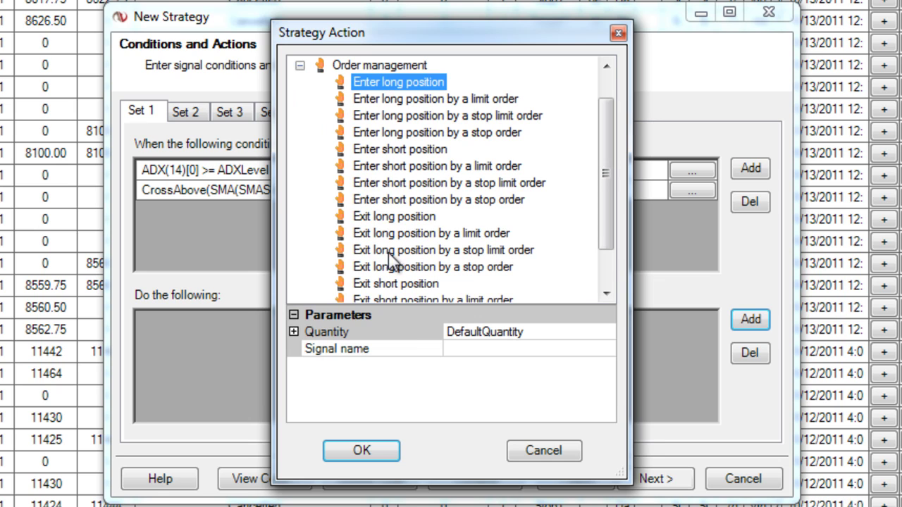
pyautogui.click(477, 350)
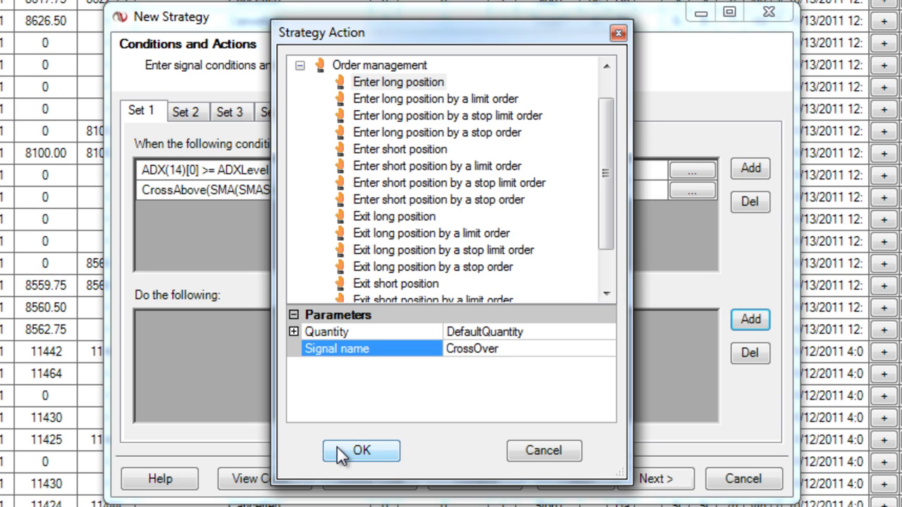
pyautogui.click(344, 447)
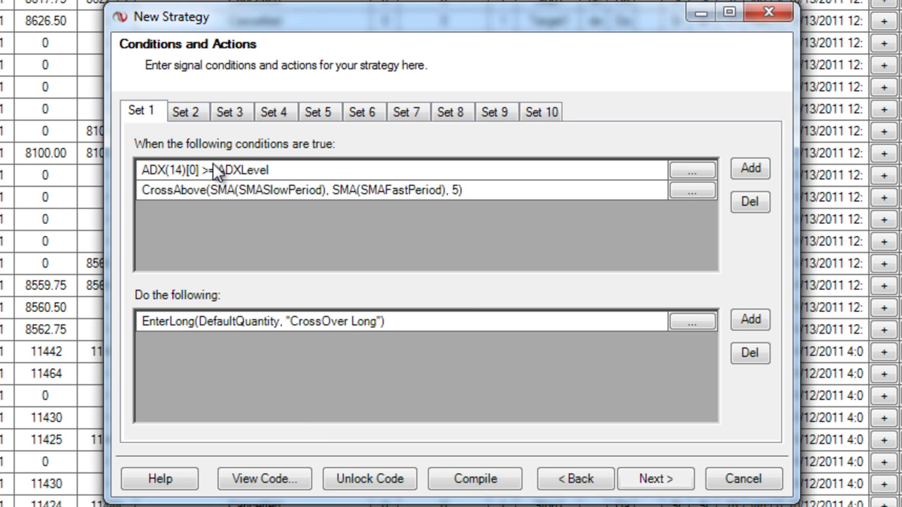
# Step: Copy Set 1's conditions and paste them into Set 2
pyautogui.rightClick(212, 187)
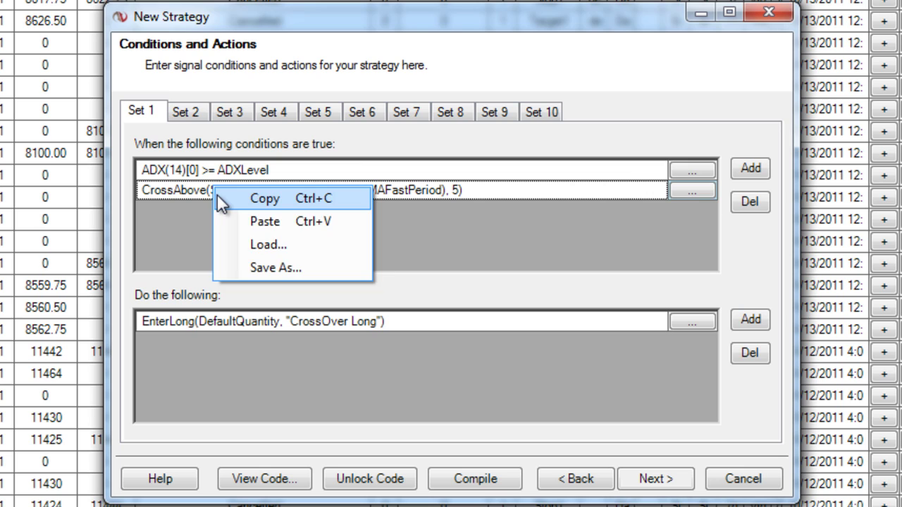
pyautogui.click(217, 193)
pyautogui.click(194, 109)
pyautogui.rightClick(203, 176)
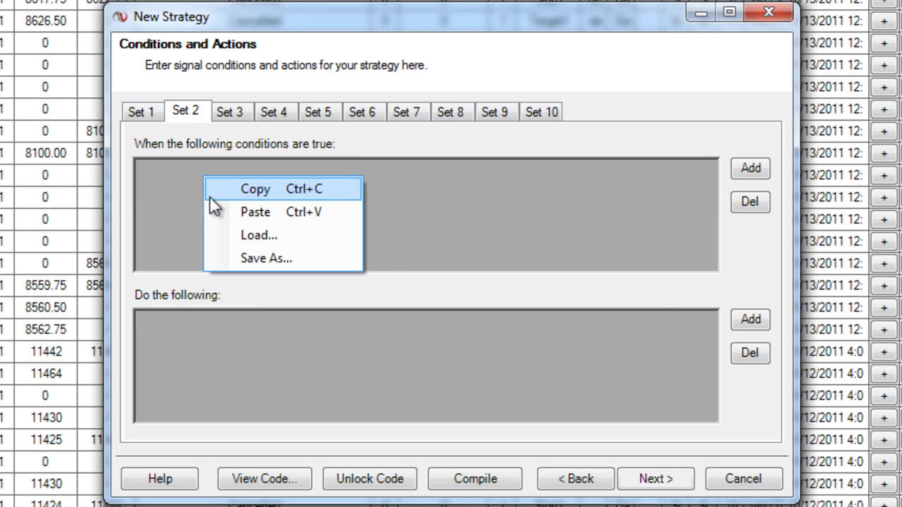
pyautogui.click(217, 212)
pyautogui.click(154, 111)
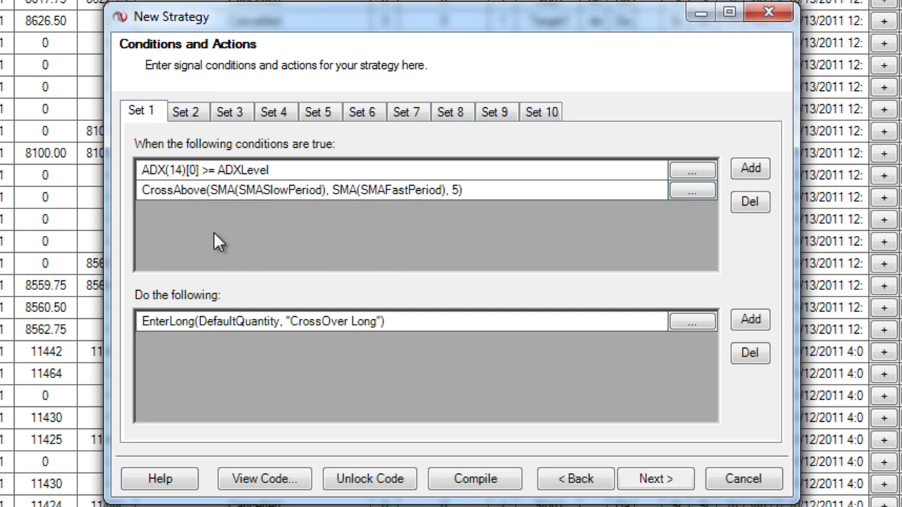
pyautogui.click(196, 113)
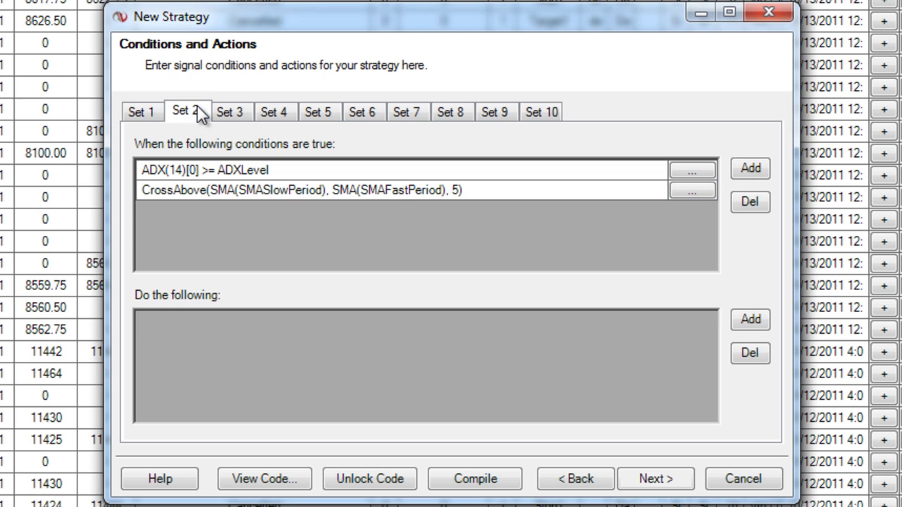
# Step: Change Set 2's copied crossover condition from CrossAbove to CrossBelow
pyautogui.click(689, 191)
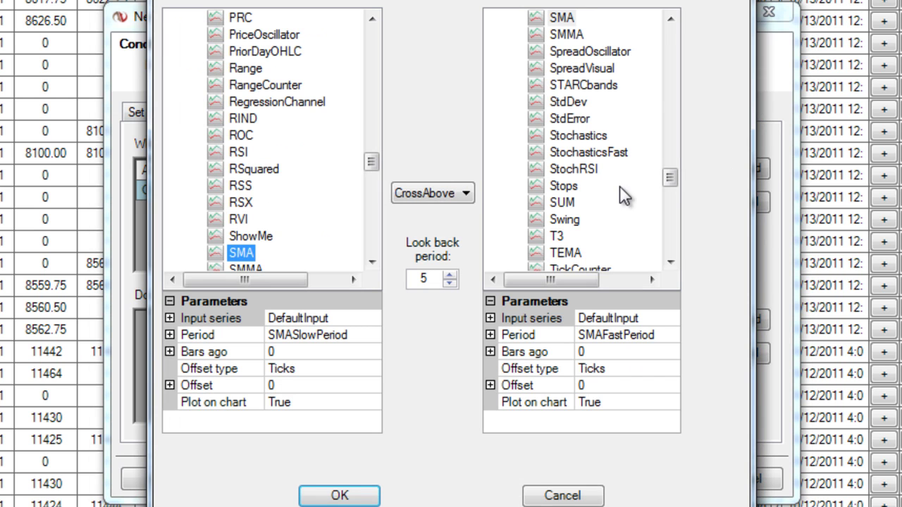
pyautogui.click(405, 196)
pyautogui.click(411, 303)
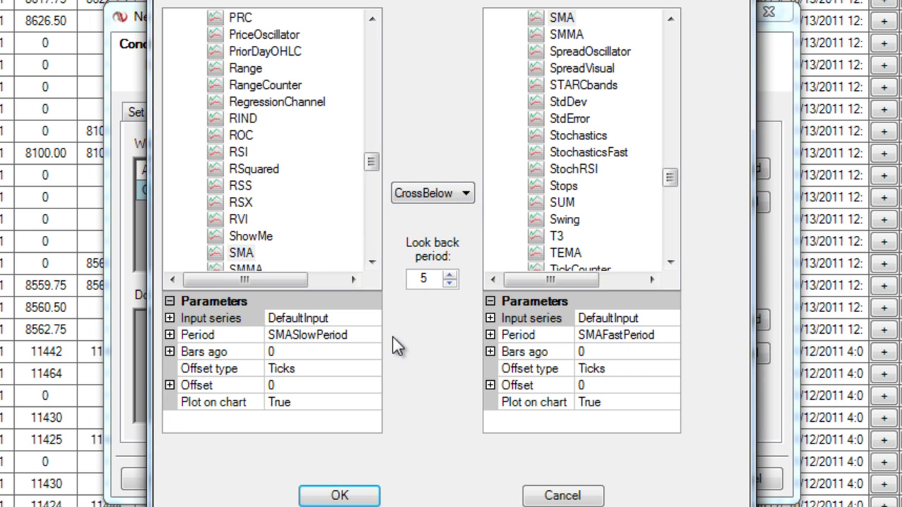
pyautogui.click(345, 493)
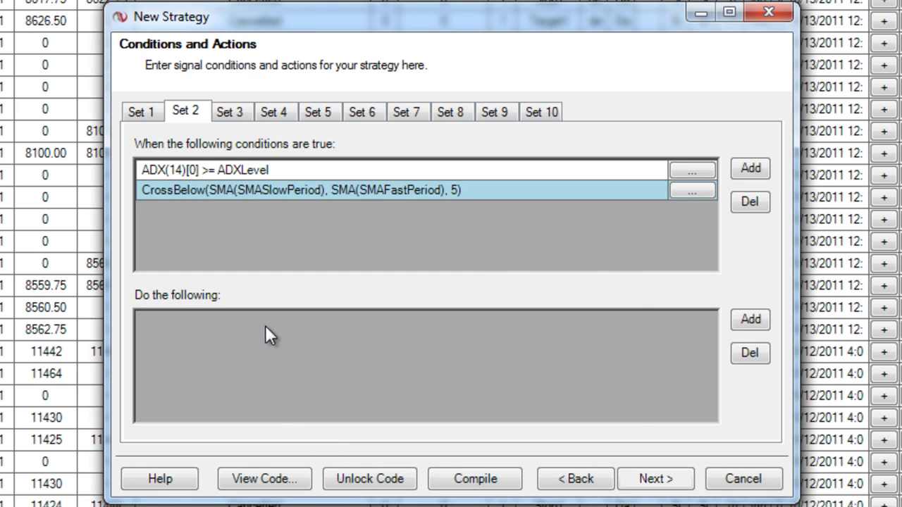
pyautogui.click(768, 320)
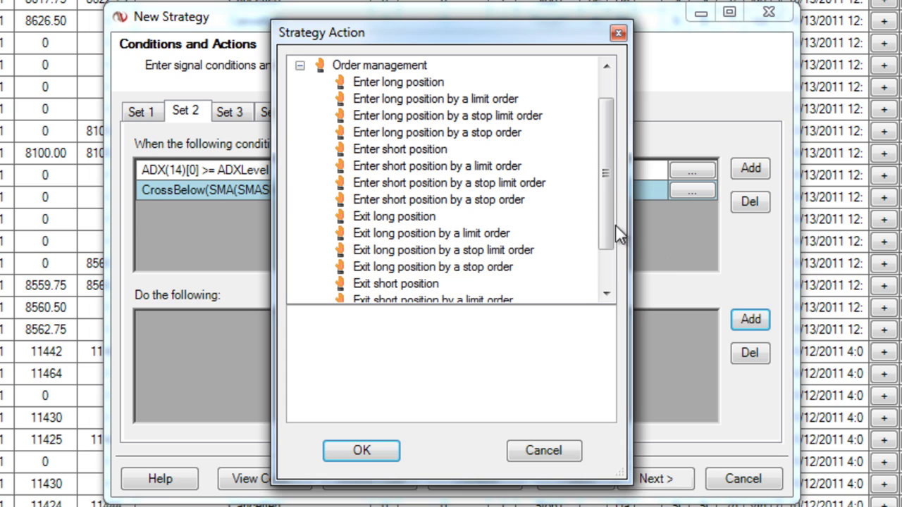
# Step: Add an Enter short position action to Set 2 with signal name CrossOver Short
pyautogui.click(411, 289)
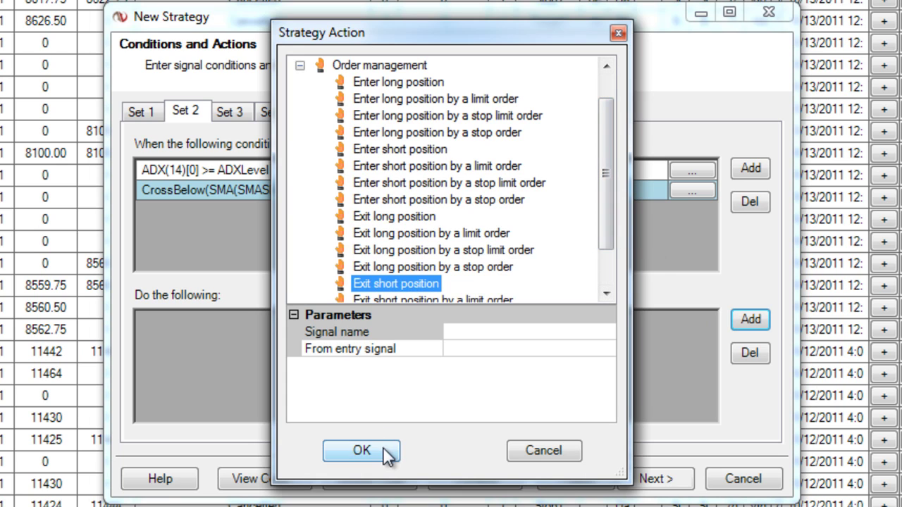
pyautogui.click(466, 331)
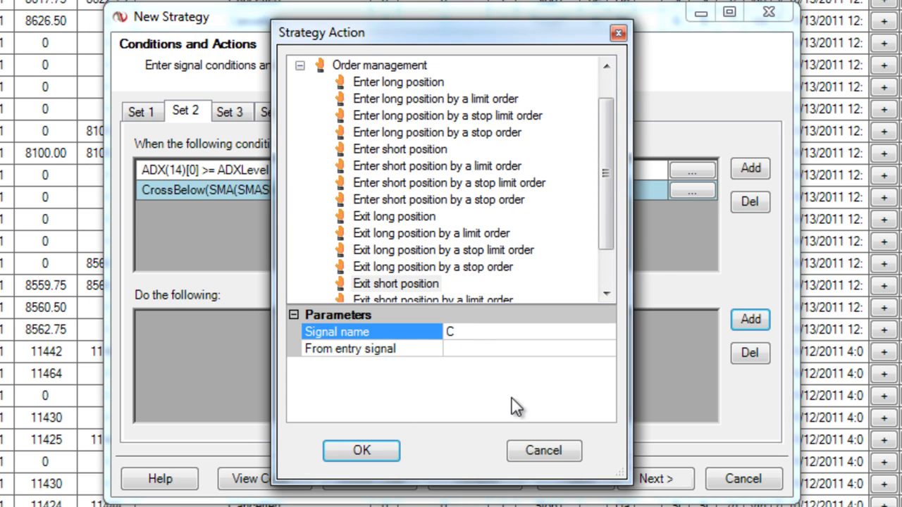
pyautogui.click(546, 454)
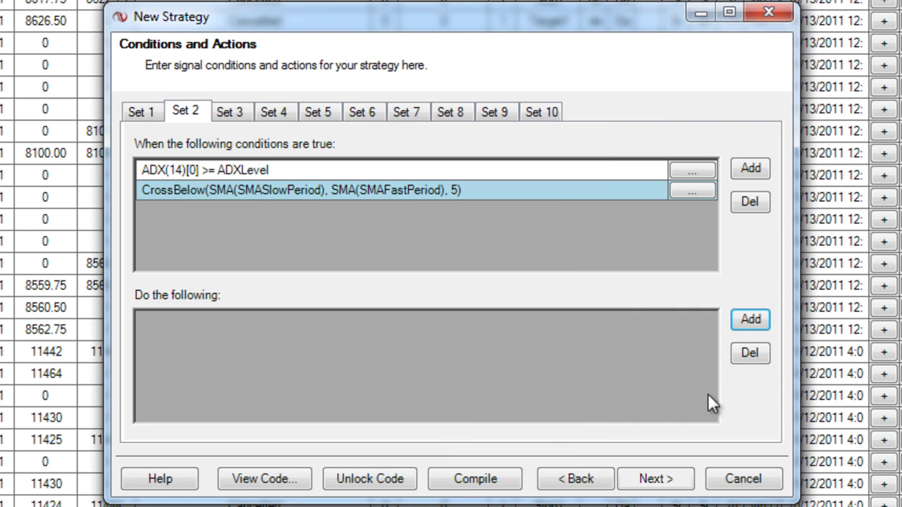
pyautogui.click(749, 321)
pyautogui.click(440, 134)
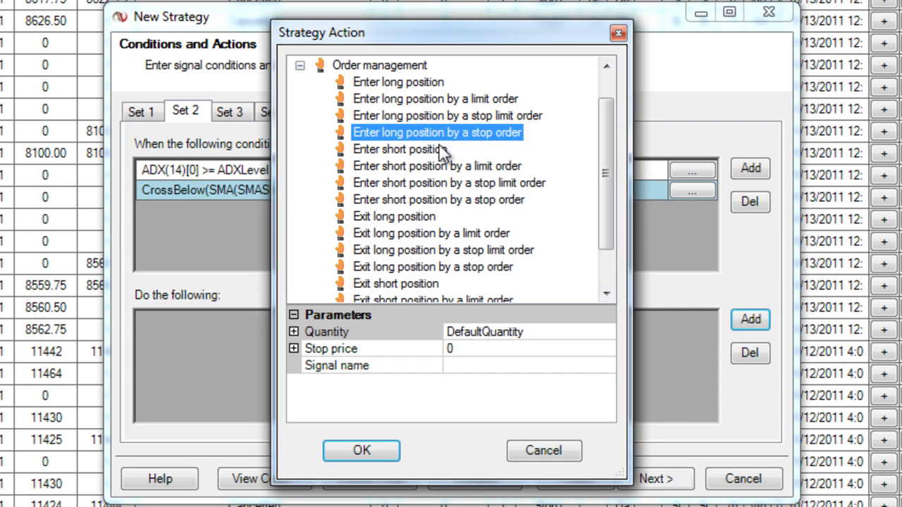
pyautogui.click(438, 149)
pyautogui.click(511, 345)
pyautogui.write('C')
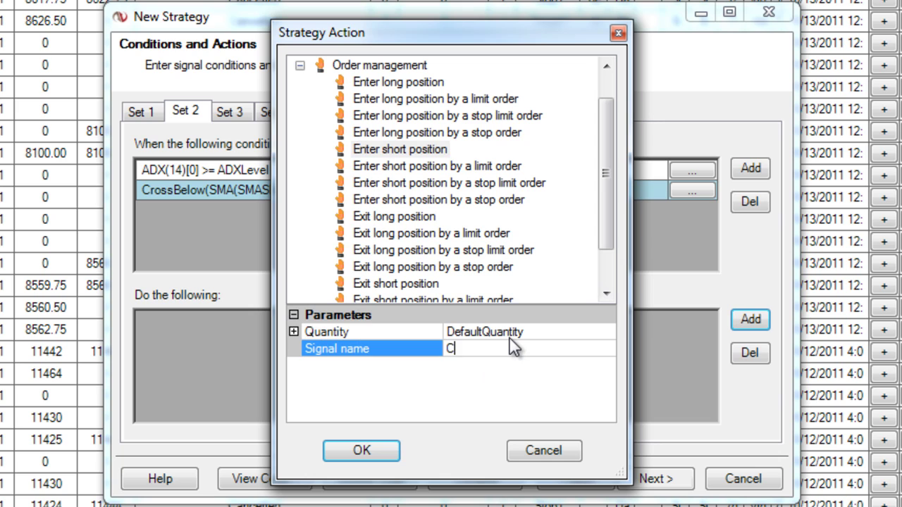
pyautogui.write('rossOver Short')
pyautogui.click(356, 451)
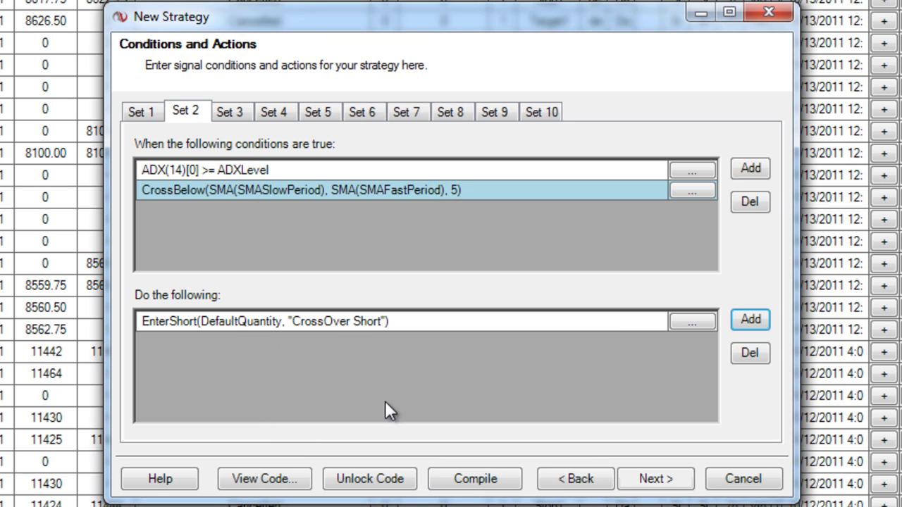
# Step: Review Sets 1 and 2, then display the generated VideoStrategy2 code
pyautogui.click(154, 110)
pyautogui.click(191, 113)
pyautogui.click(149, 112)
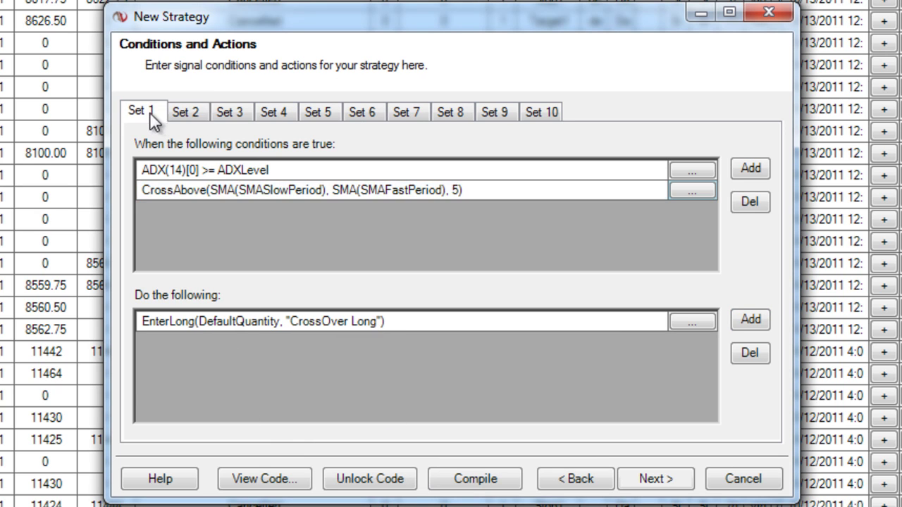
pyautogui.click(184, 113)
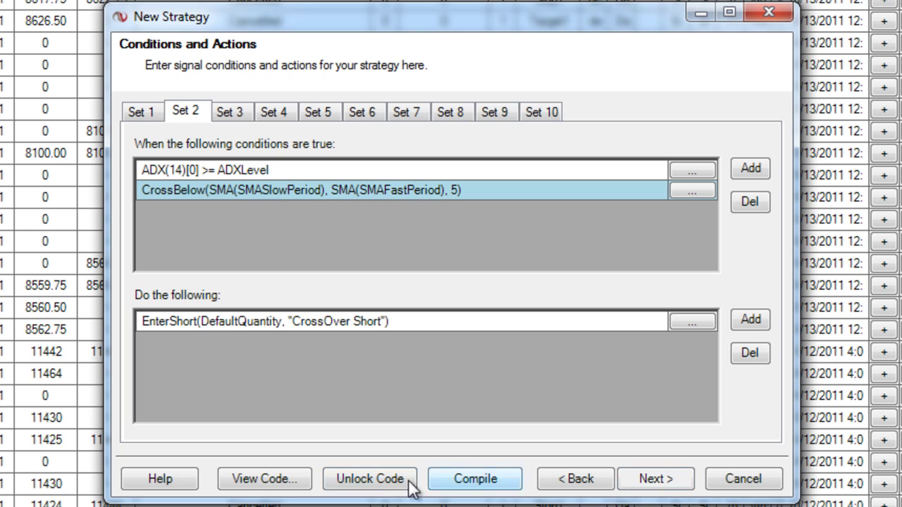
pyautogui.click(291, 482)
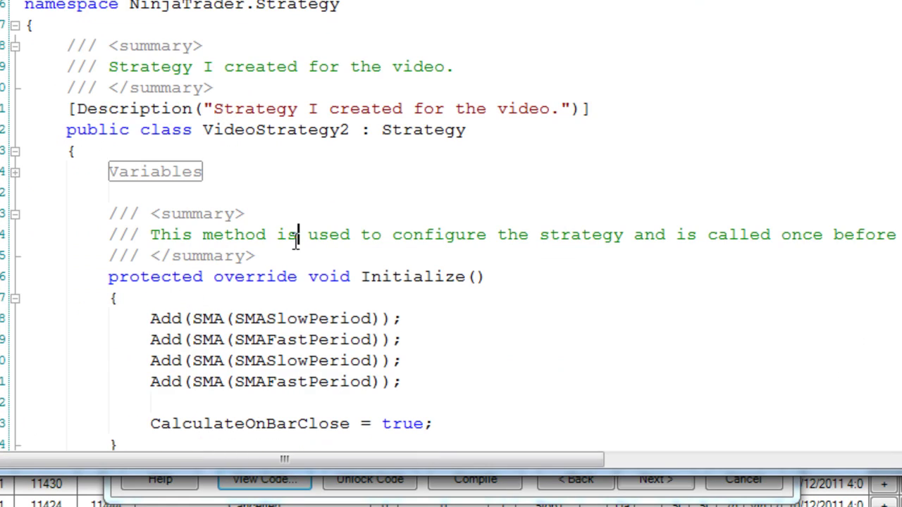
# Step: Scroll through the rest of the generated VideoStrategy2 code, close it, and advance to Stops and targets
pyautogui.click(297, 235)
pyautogui.scroll(-3, 293, 240)
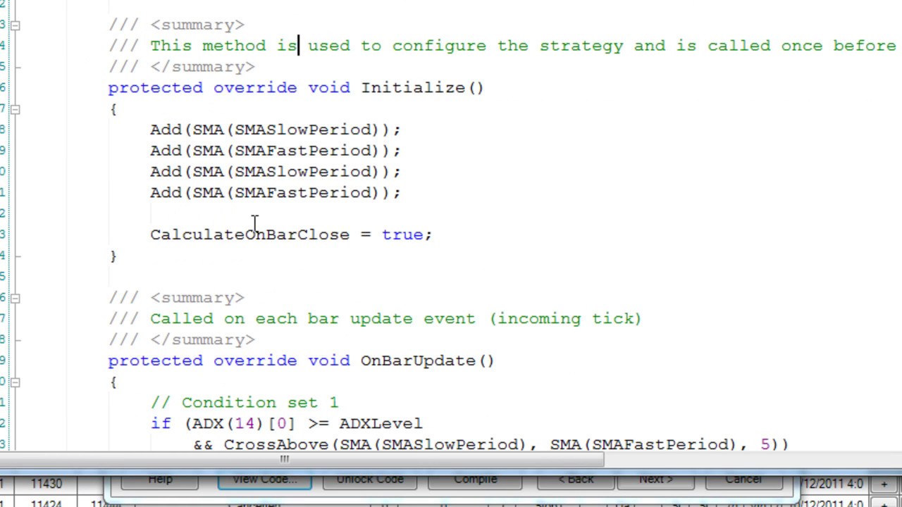
pyautogui.scroll(-4, 264, 161)
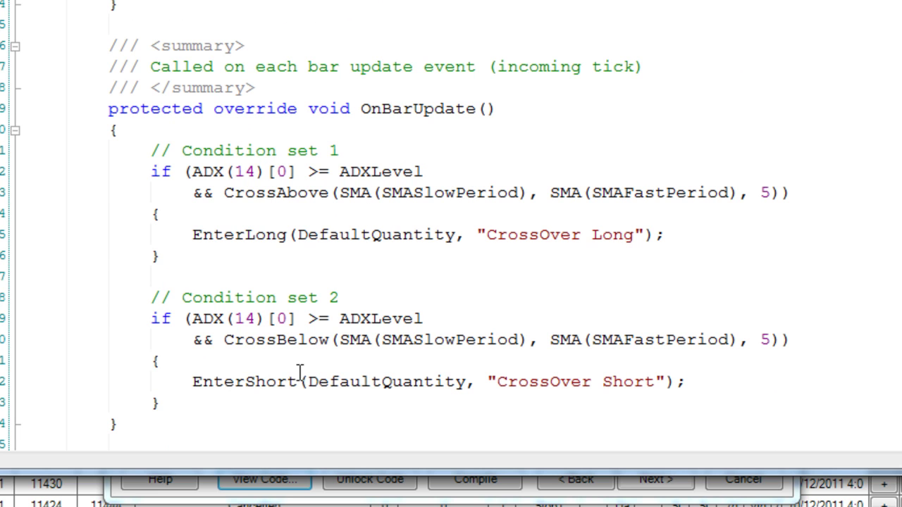
pyautogui.scroll(-3, 374, 403)
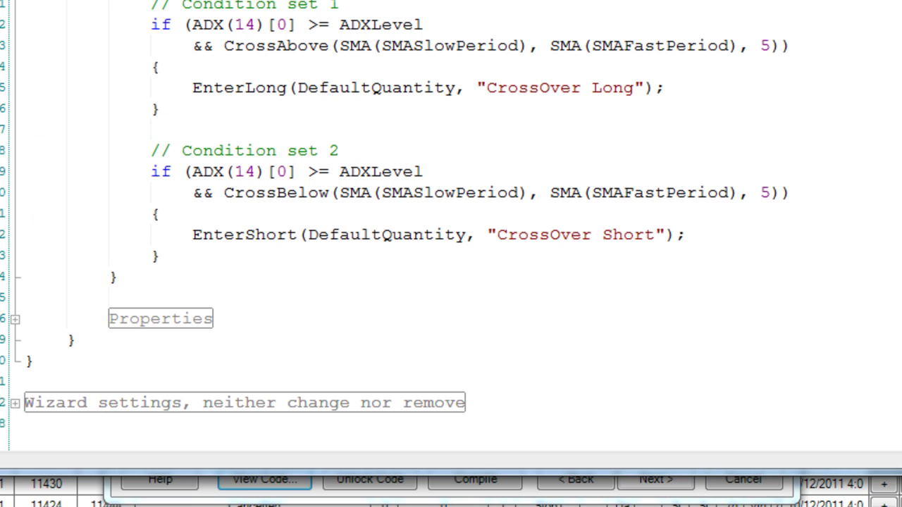
pyautogui.press('Escape')
pyautogui.click(641, 482)
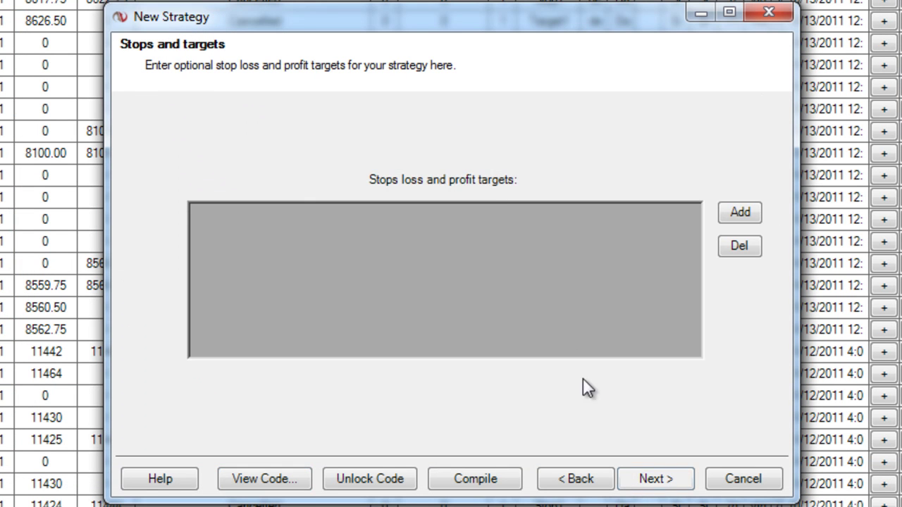
# Step: Add a profit target action tied to the CrossOver Long entry signal
pyautogui.click(737, 215)
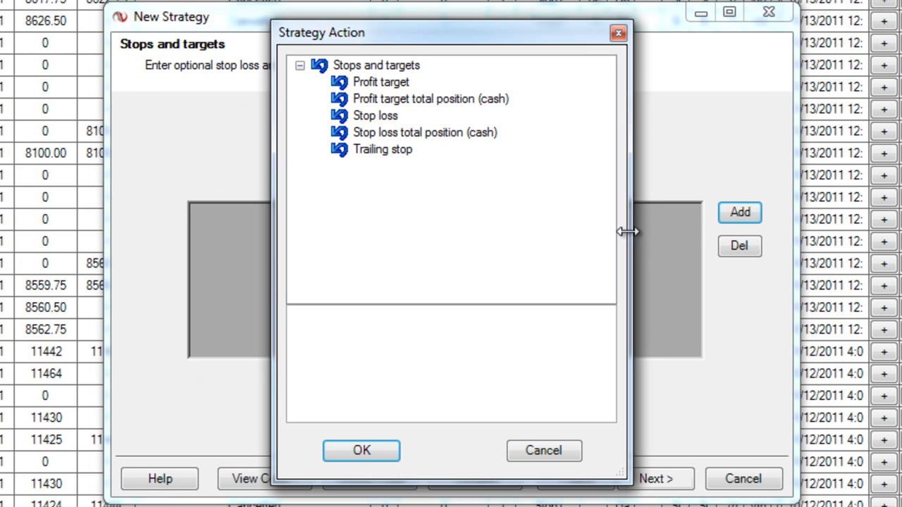
pyautogui.click(388, 85)
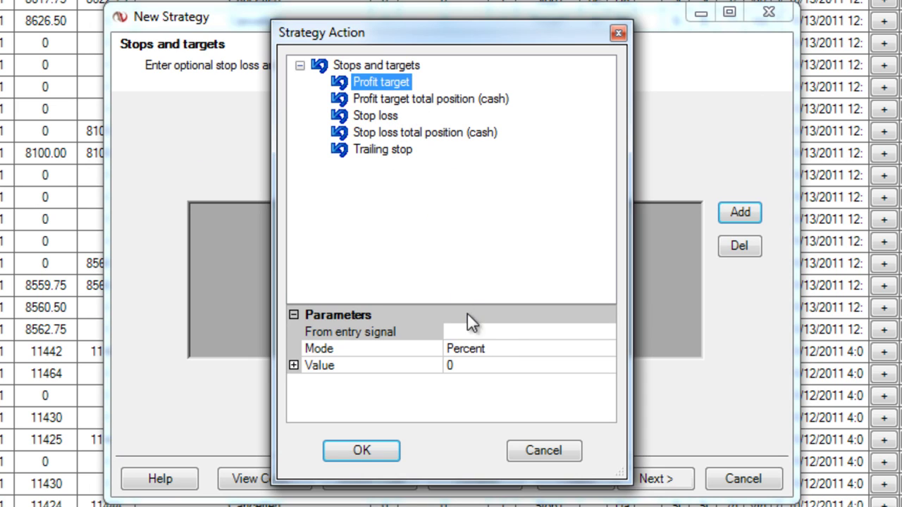
pyautogui.click(491, 329)
pyautogui.write('CrossOver Long')
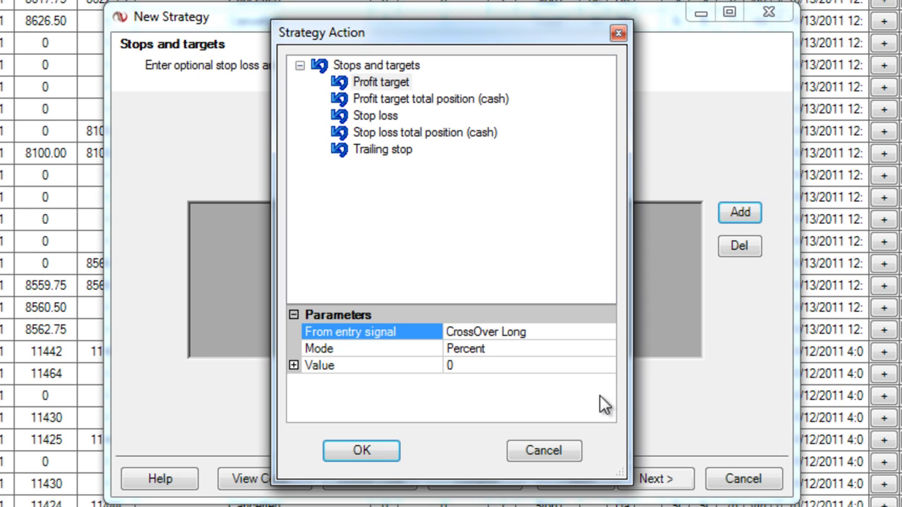
# Step: Measure the target in ticks, change the value from 16 to 30, and confirm
pyautogui.click(451, 350)
pyautogui.click(606, 350)
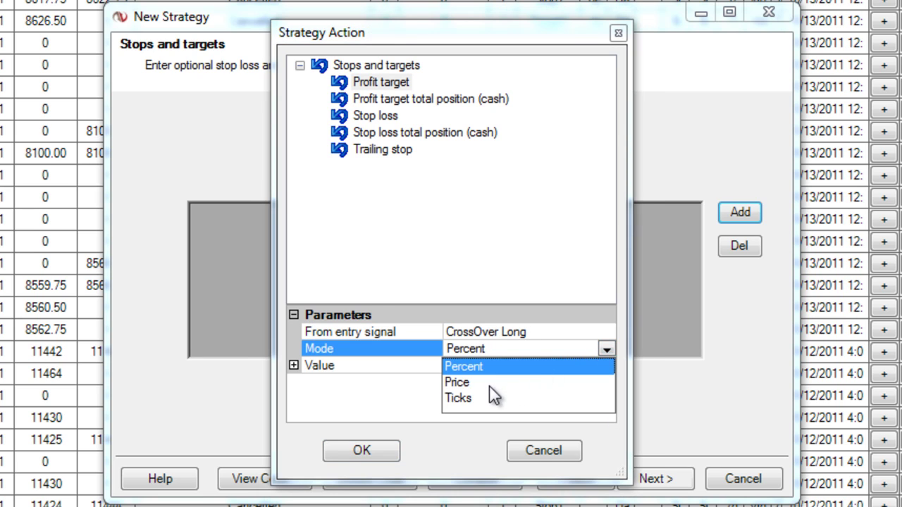
pyautogui.click(489, 384)
pyautogui.click(606, 349)
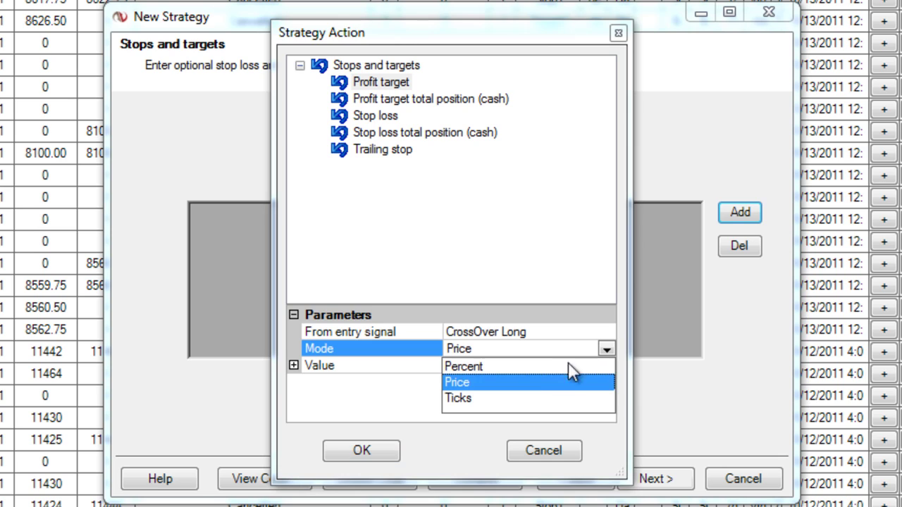
pyautogui.click(547, 400)
pyautogui.click(479, 366)
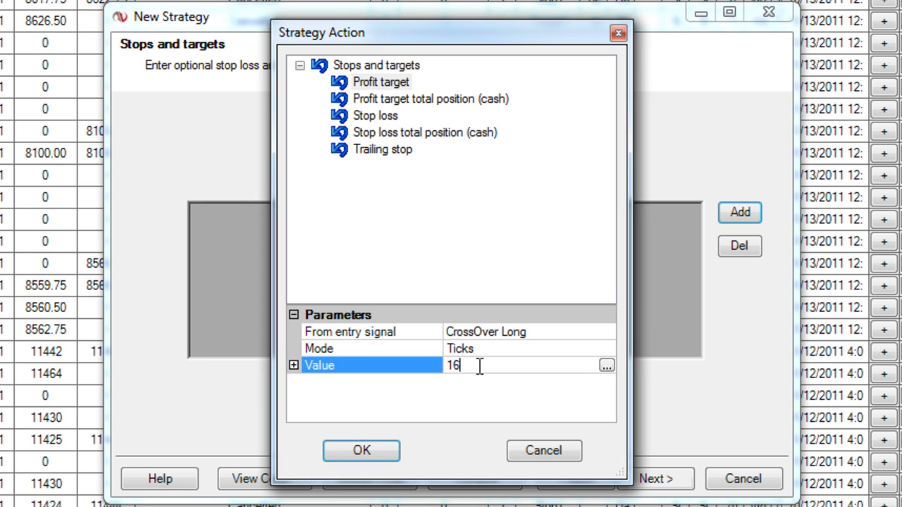
pyautogui.doubleClick(445, 364)
pyautogui.write('30')
pyautogui.click(380, 453)
# Step: Add a stop loss action for the CrossOver Long entry signal
pyautogui.click(726, 213)
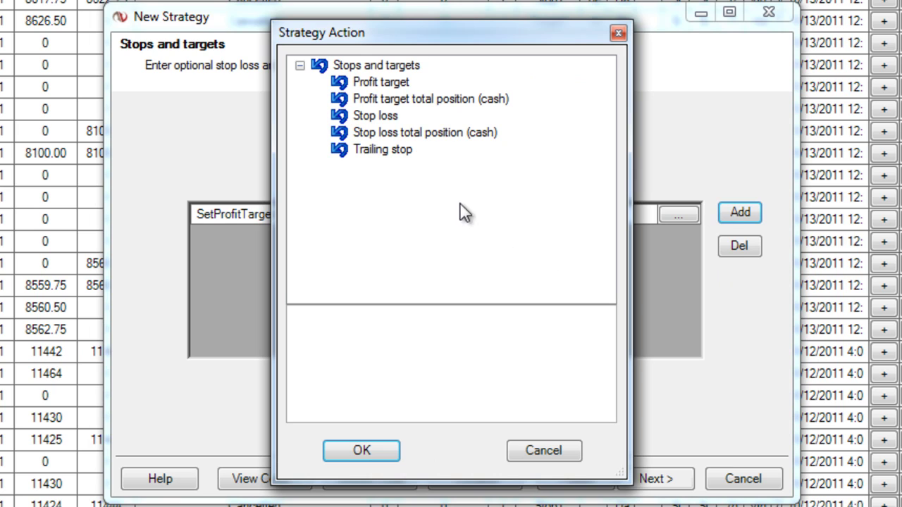
pyautogui.click(380, 116)
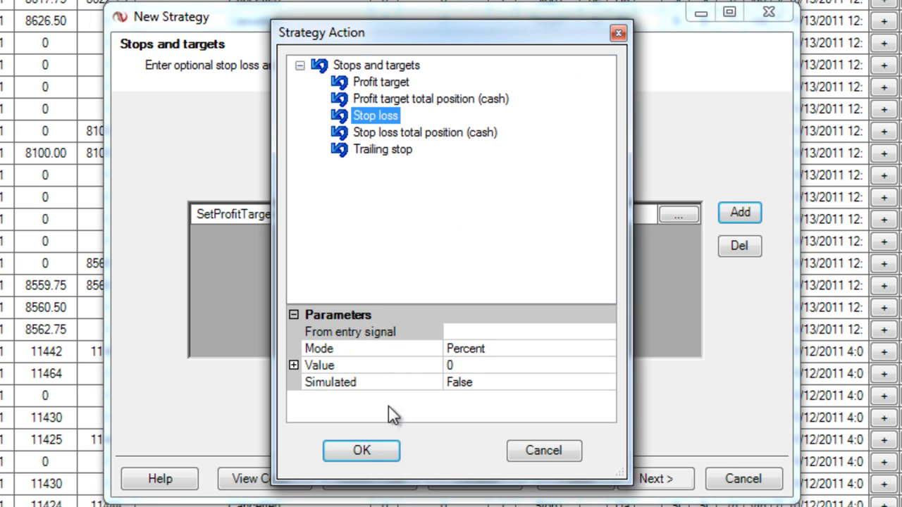
pyautogui.click(471, 331)
pyautogui.click(470, 332)
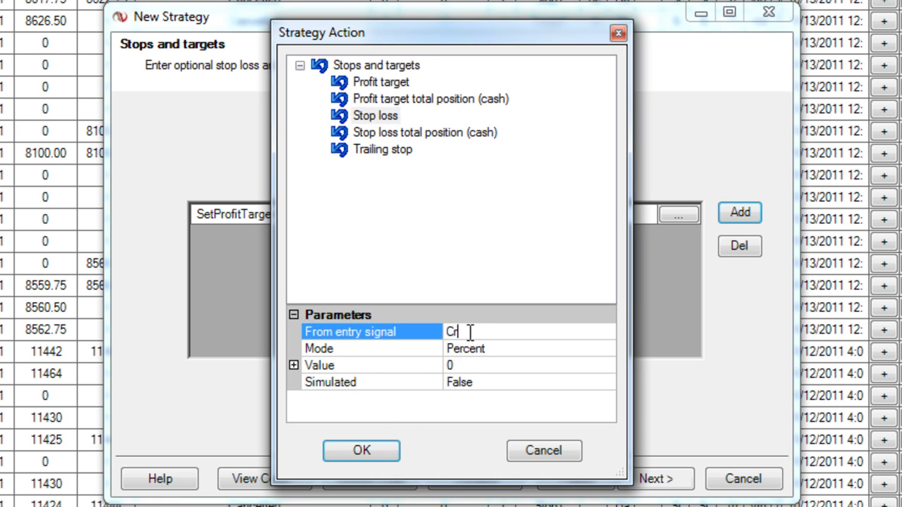
# Step: Set the stop loss to 15 ticks, make it simulated, and confirm
pyautogui.click(502, 350)
pyautogui.click(606, 349)
pyautogui.click(532, 398)
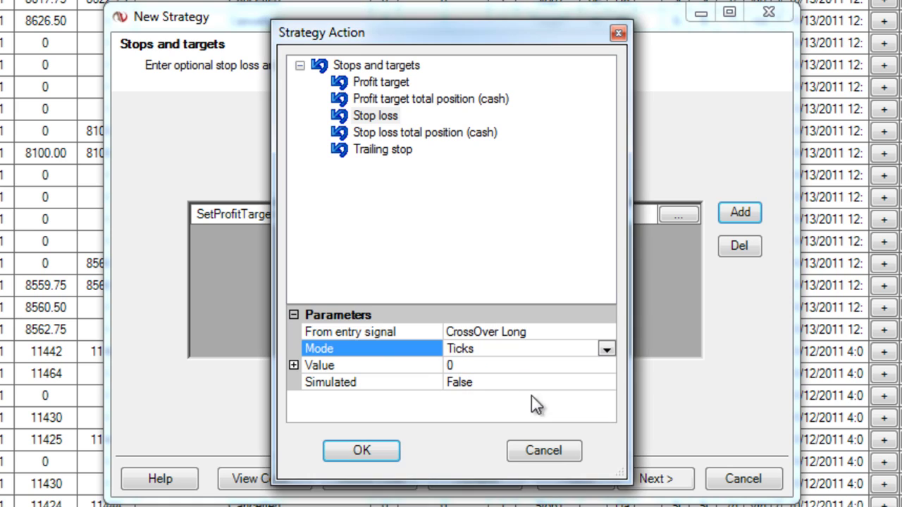
pyautogui.click(487, 366)
pyautogui.write('15')
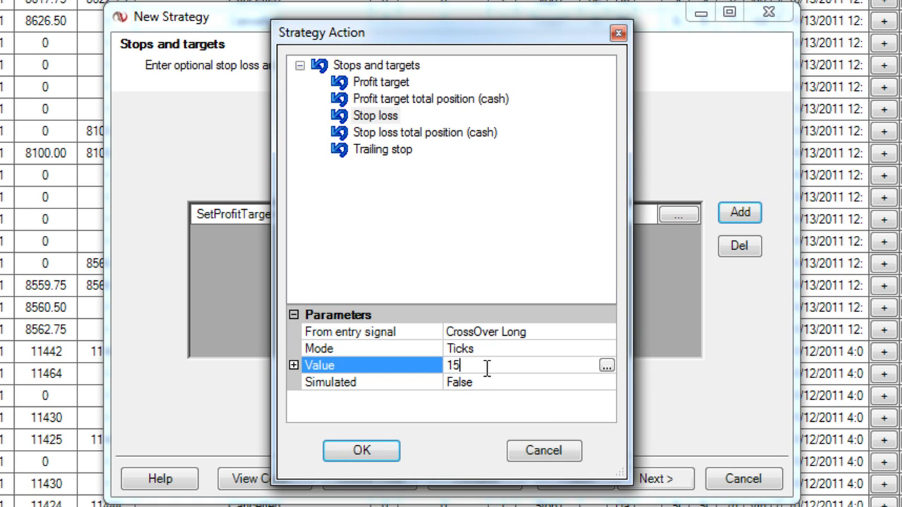
pyautogui.click(494, 380)
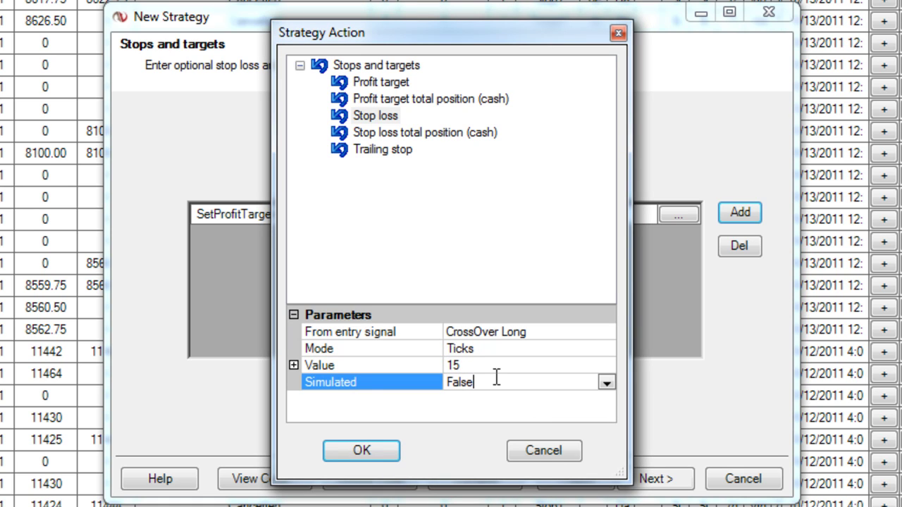
pyautogui.doubleClick(480, 382)
pyautogui.click(362, 451)
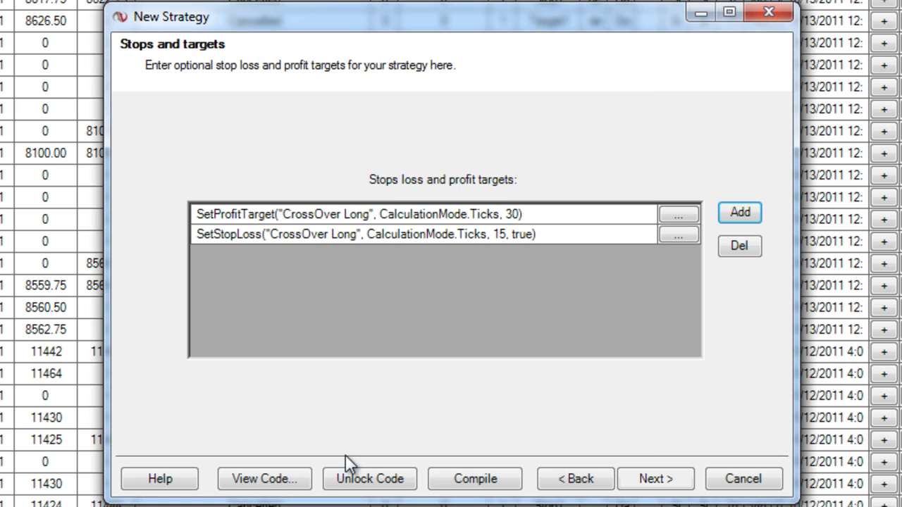
# Step: Add a profit target action with 'CrossOver Short' as its entry signal
pyautogui.rightClick(596, 220)
pyautogui.click(679, 236)
pyautogui.click(730, 212)
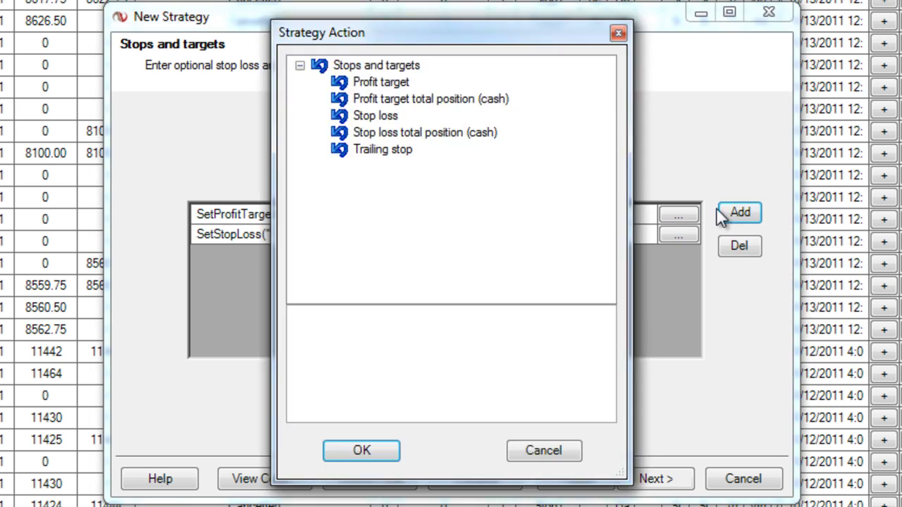
pyautogui.click(390, 82)
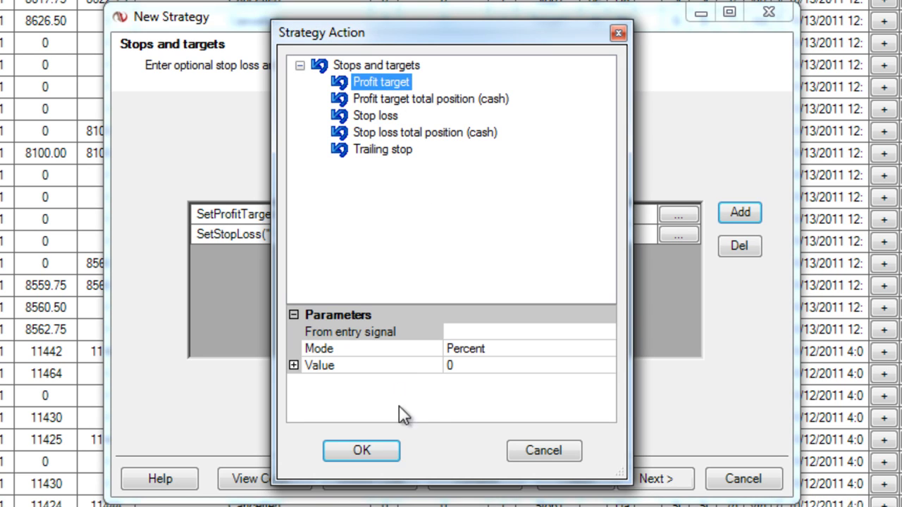
pyautogui.click(512, 331)
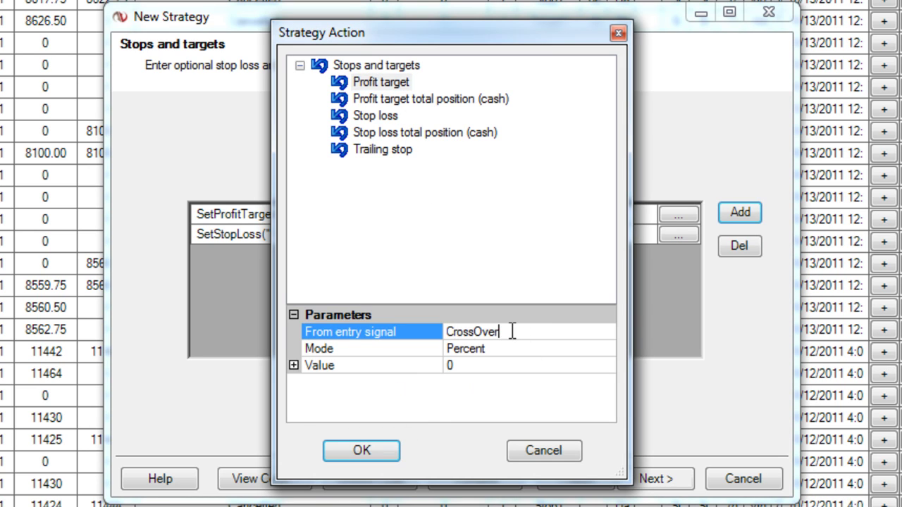
pyautogui.write('CrossOver Short')
# Step: Measure the target in ticks, replace 35 with 40, and confirm
pyautogui.click(529, 350)
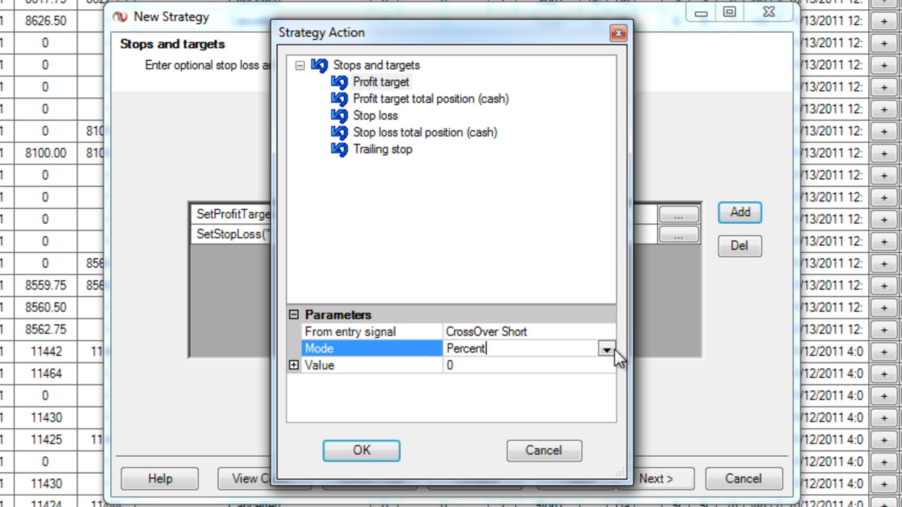
pyautogui.click(606, 350)
pyautogui.click(502, 396)
pyautogui.click(487, 364)
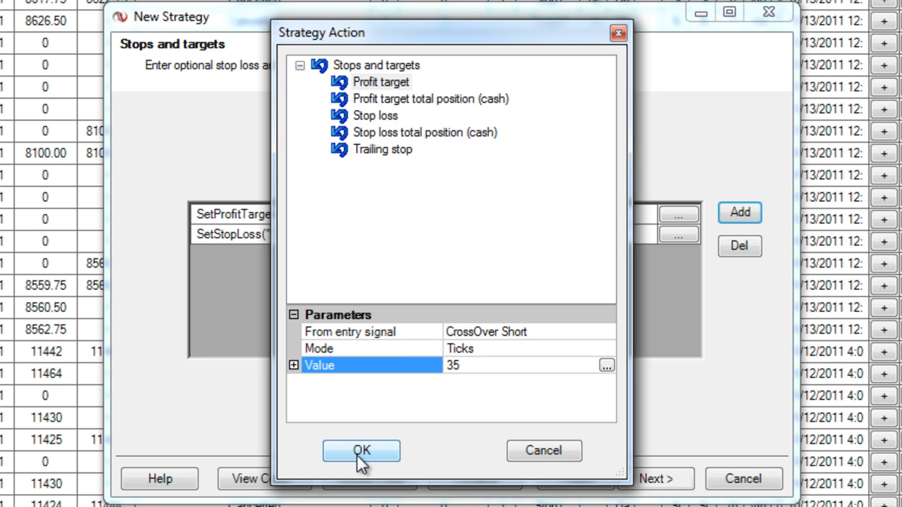
pyautogui.doubleClick(470, 368)
pyautogui.write('40')
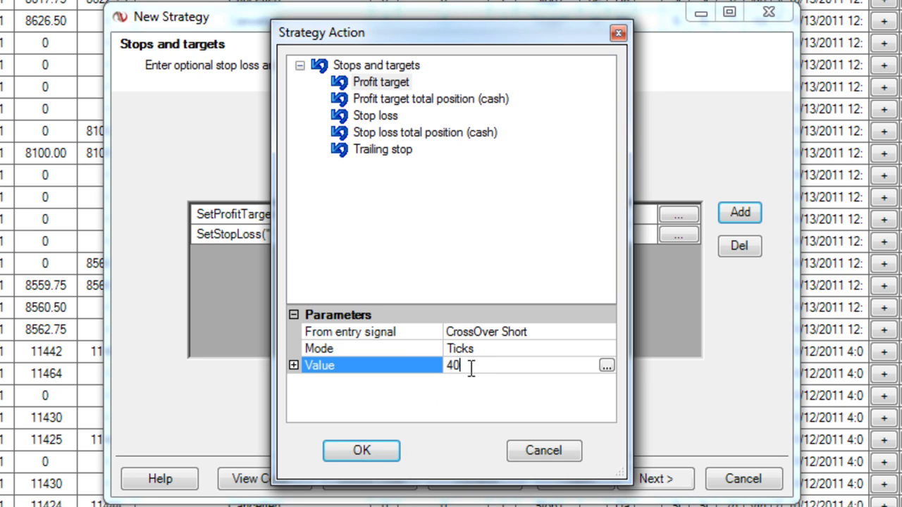
pyautogui.click(379, 454)
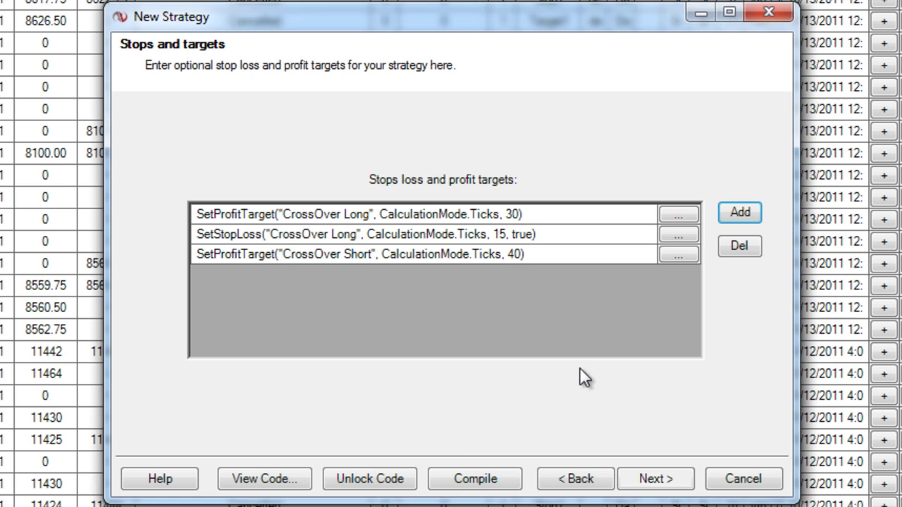
# Step: Start a stop loss action for the CrossOver Short entry, measured in ticks
pyautogui.click(759, 218)
pyautogui.click(362, 84)
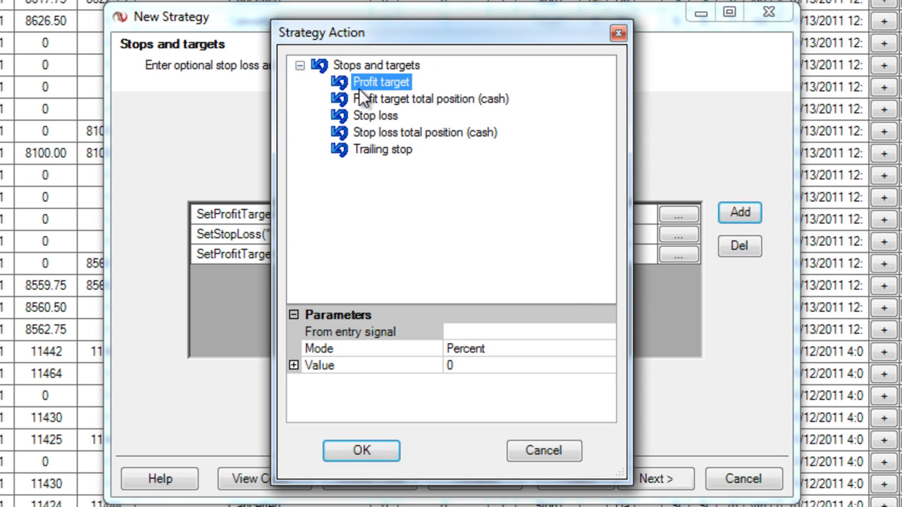
pyautogui.click(369, 118)
pyautogui.click(463, 332)
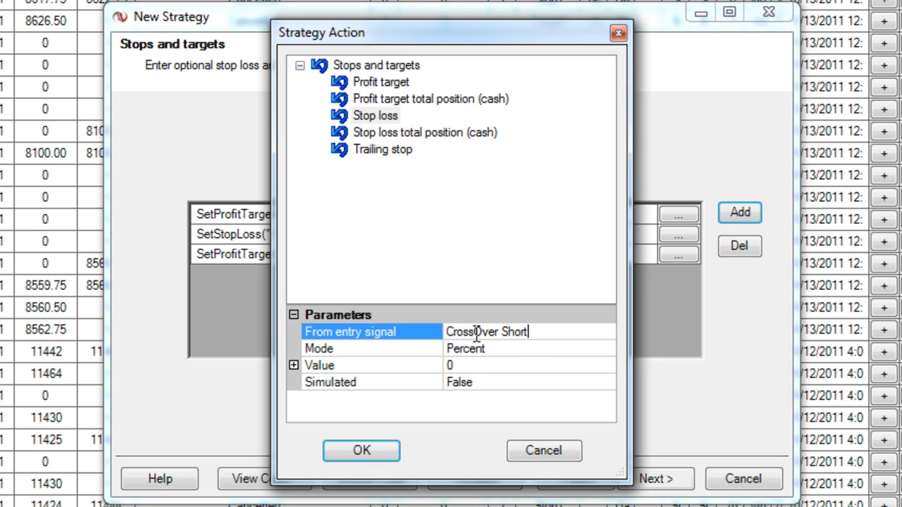
pyautogui.click(496, 348)
pyautogui.click(607, 349)
pyautogui.click(479, 398)
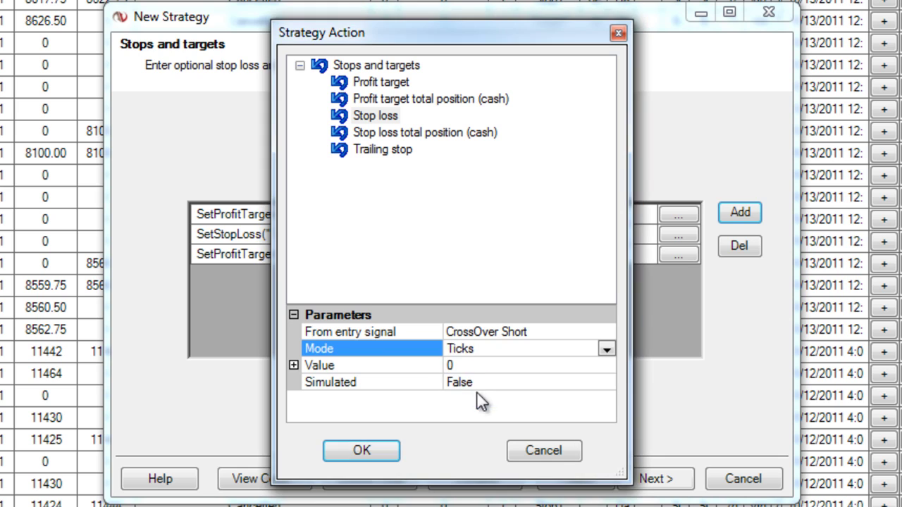
pyautogui.click(482, 367)
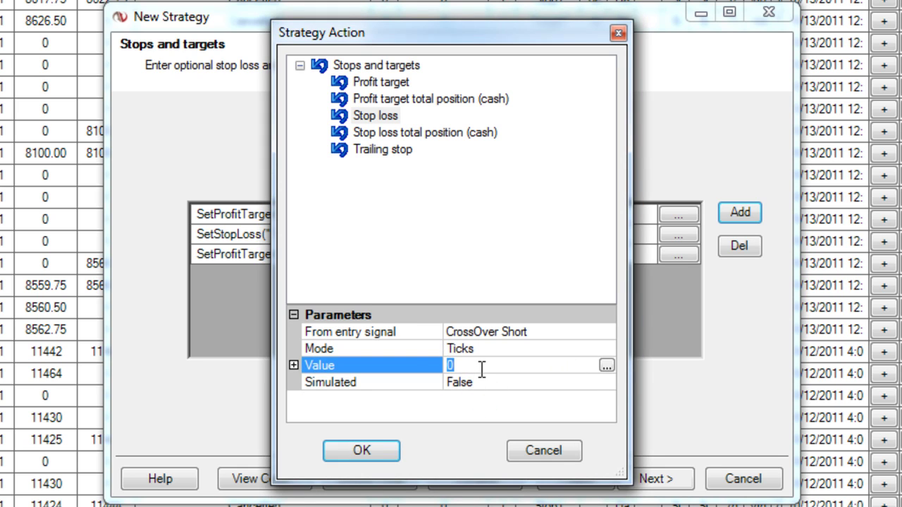
# Step: Browse the Value input list, cancel it to keep 20, and set Simulated to True
pyautogui.click(607, 365)
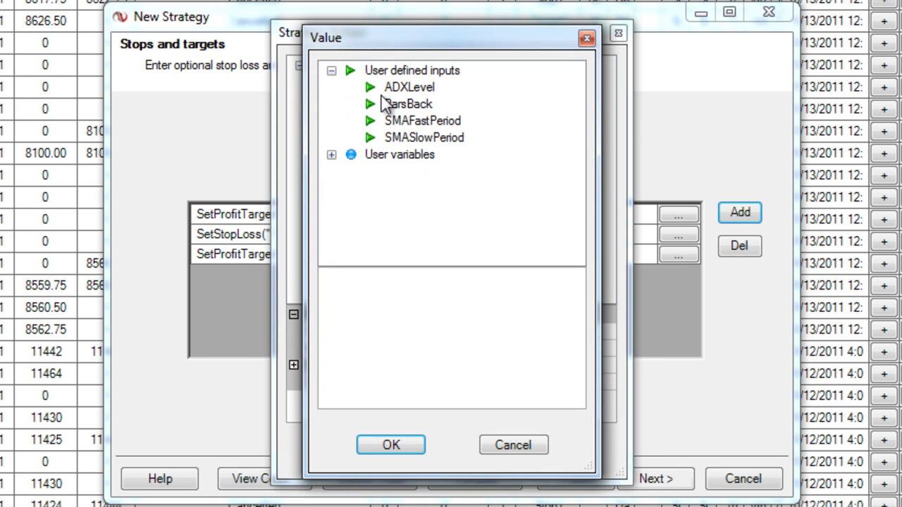
pyautogui.click(405, 103)
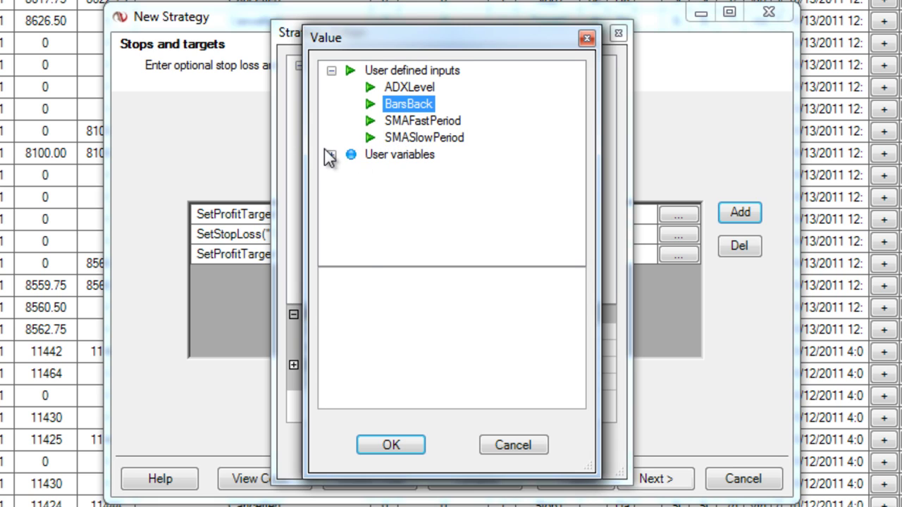
pyautogui.click(330, 154)
pyautogui.click(394, 108)
pyautogui.scroll(2, 566, 176)
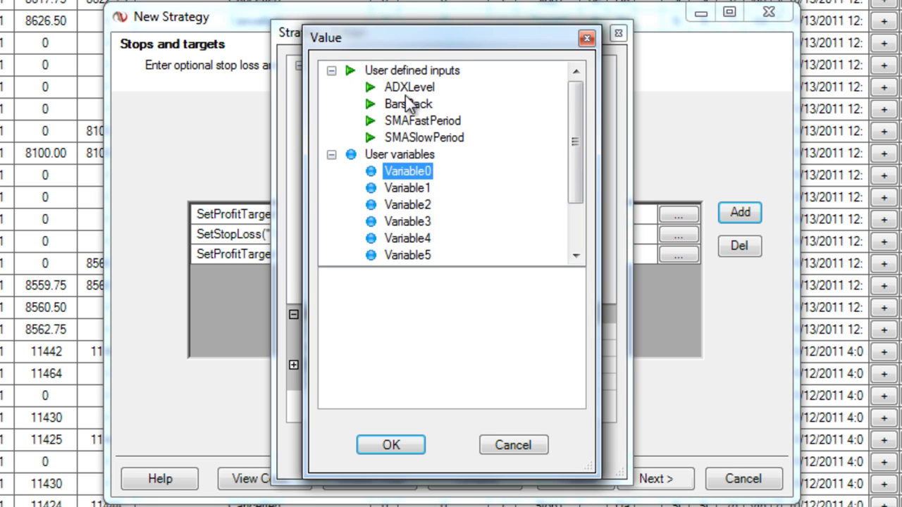
pyautogui.click(403, 88)
pyautogui.click(533, 451)
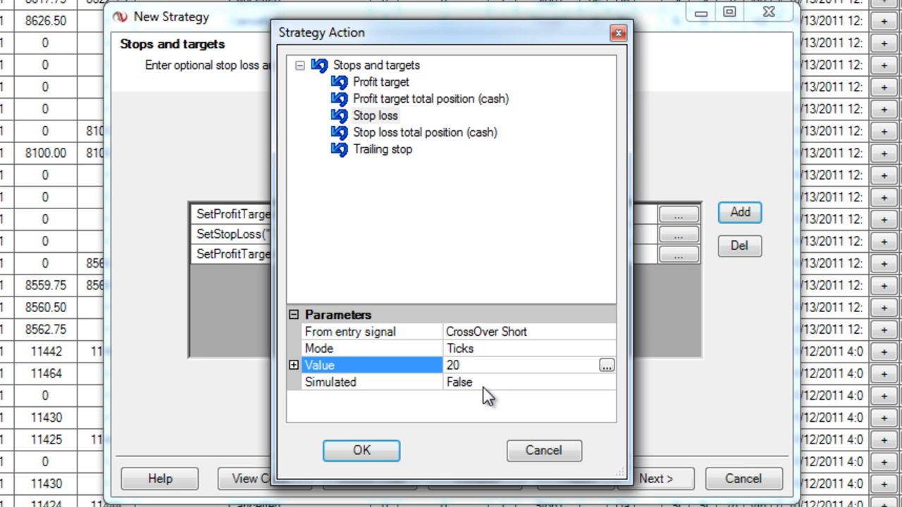
pyautogui.doubleClick(485, 382)
# Step: Confirm the 20-tick short stop loss and go back to User Defined Inputs
pyautogui.click(395, 453)
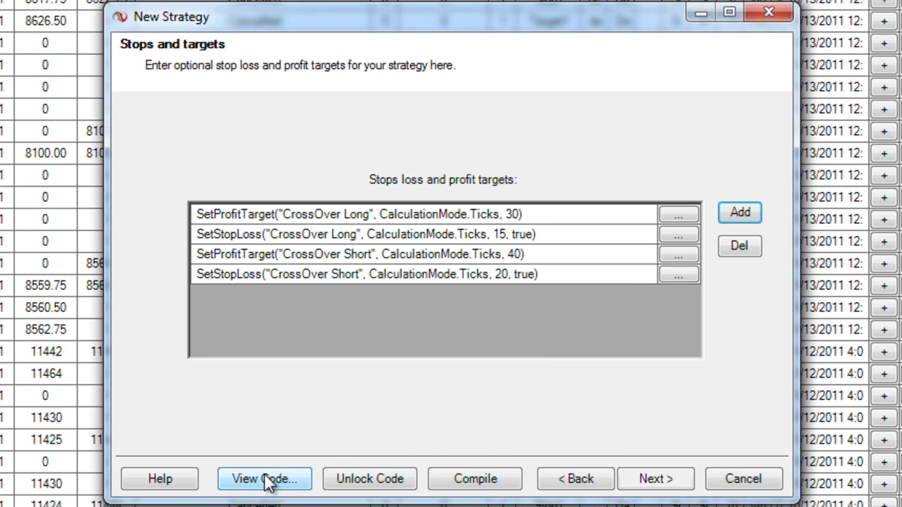
pyautogui.click(574, 482)
pyautogui.click(572, 485)
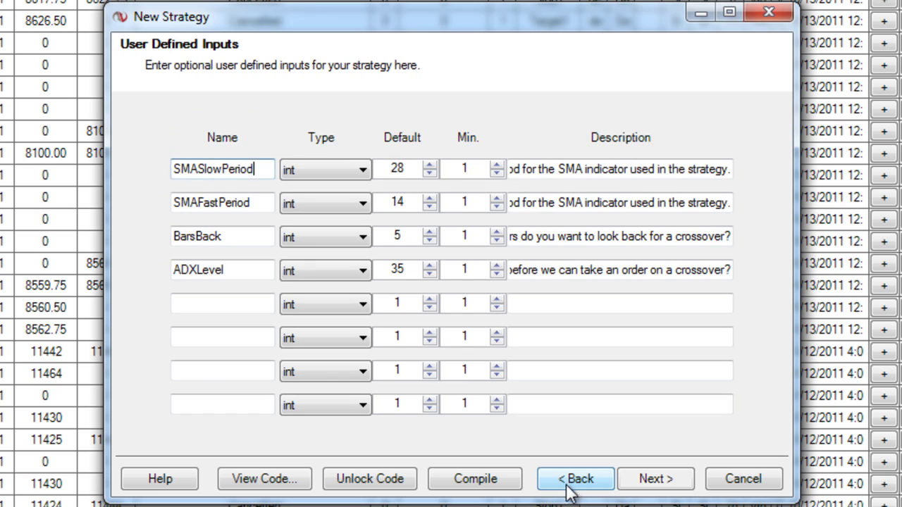
# Step: Add fifth input StopLossShort described 'How big of a stop loss do we want on the short side, in ticks?'
pyautogui.click(191, 305)
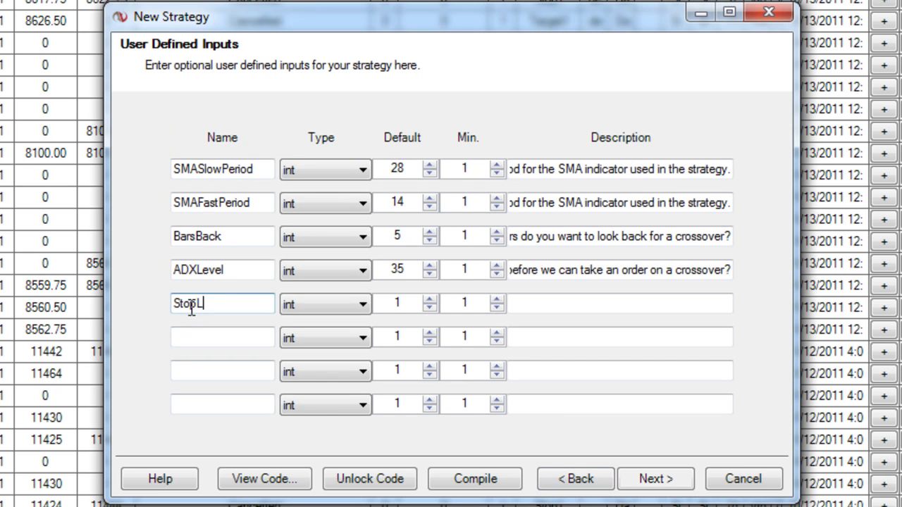
pyautogui.press('Tab')
pyautogui.press('Tab')
pyautogui.press('Tab')
pyautogui.write('How')
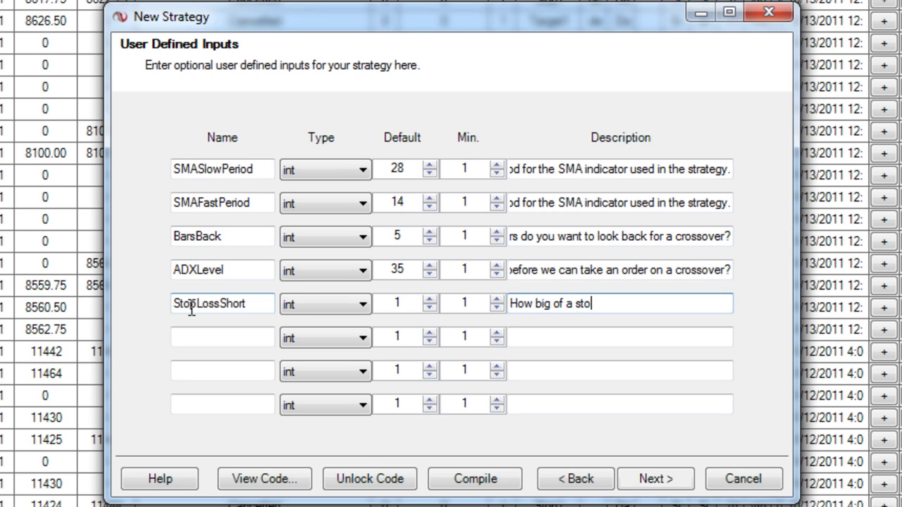
pyautogui.write(' big of a stop loss do we want')
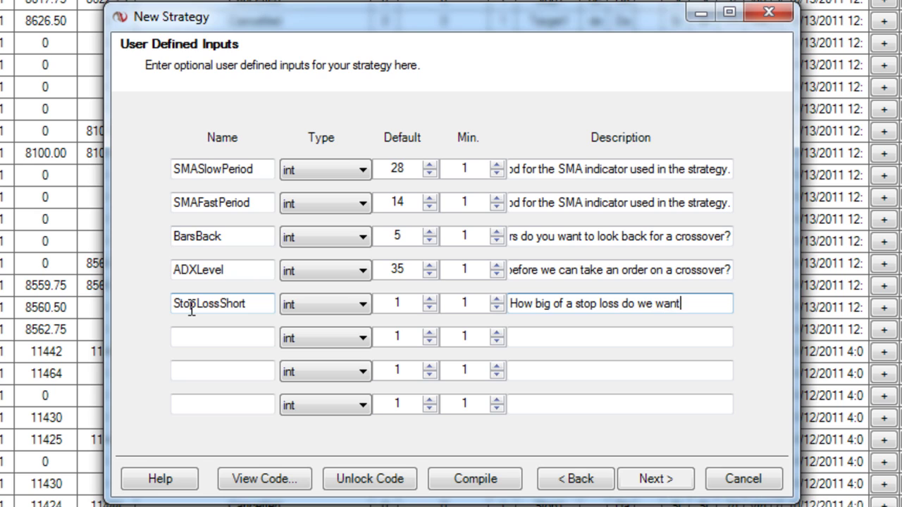
pyautogui.write(' on the short side, ')
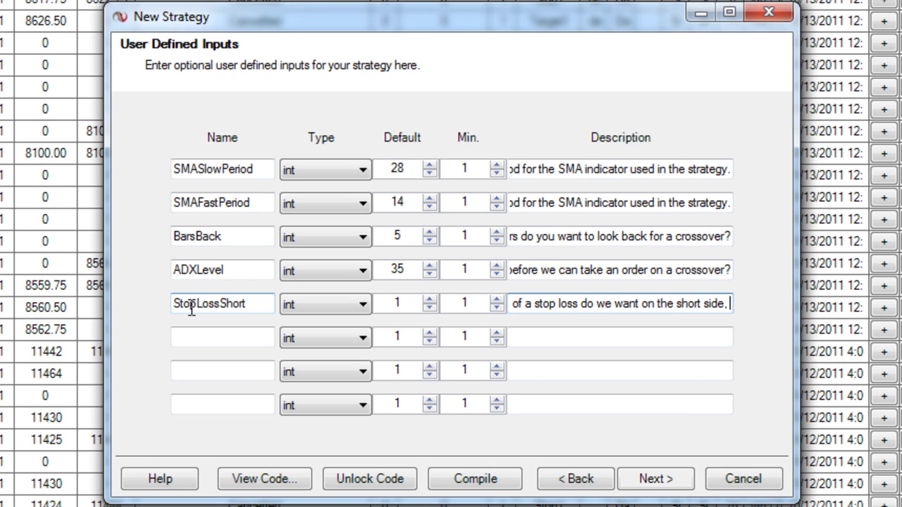
pyautogui.write('in ticks?')
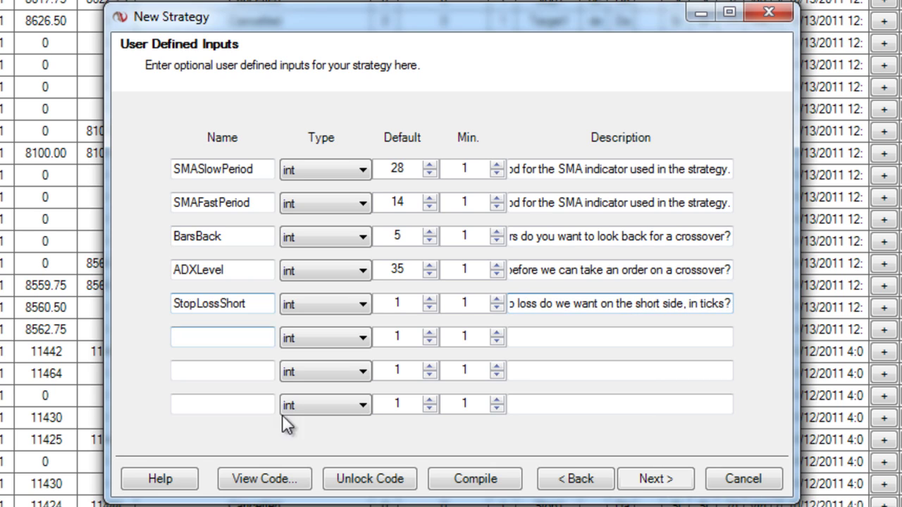
pyautogui.click(631, 486)
# Step: Set the CrossOver Short stop loss value to the StopLossShort input
pyautogui.click(652, 479)
pyautogui.click(580, 479)
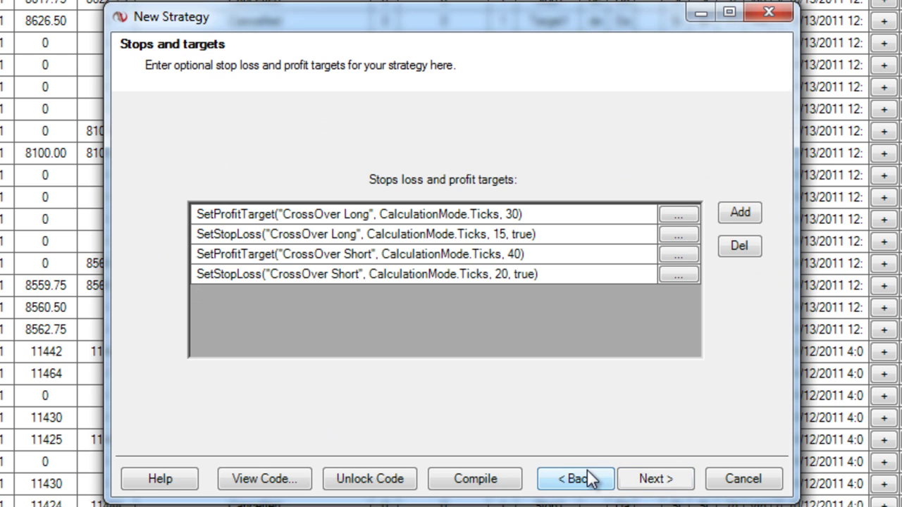
pyautogui.click(678, 275)
pyautogui.click(480, 362)
pyautogui.click(610, 367)
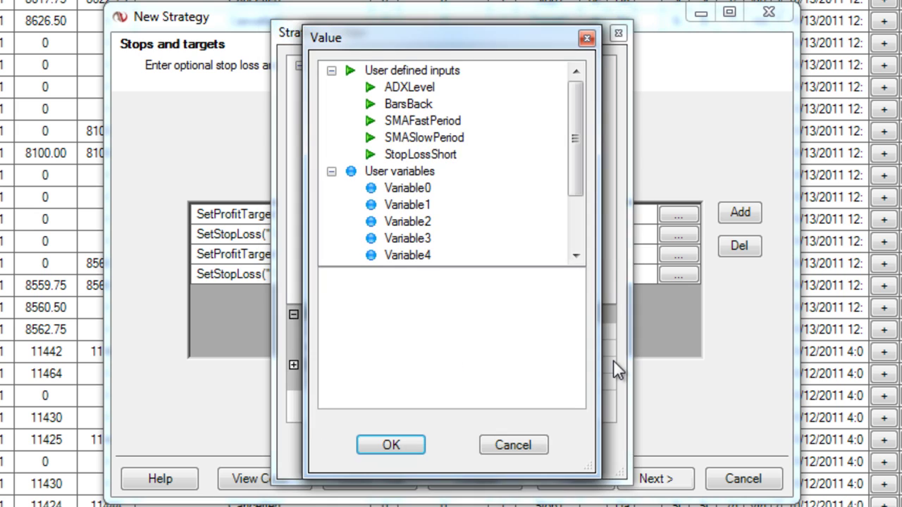
pyautogui.click(413, 162)
pyautogui.click(412, 447)
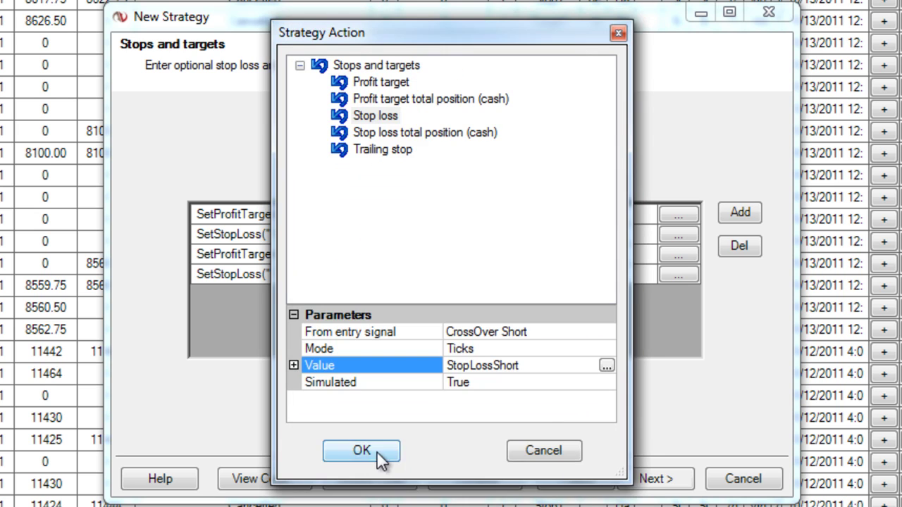
# Step: Save the edited stop loss and finish creating VideoStrategy2
pyautogui.click(382, 455)
pyautogui.click(656, 483)
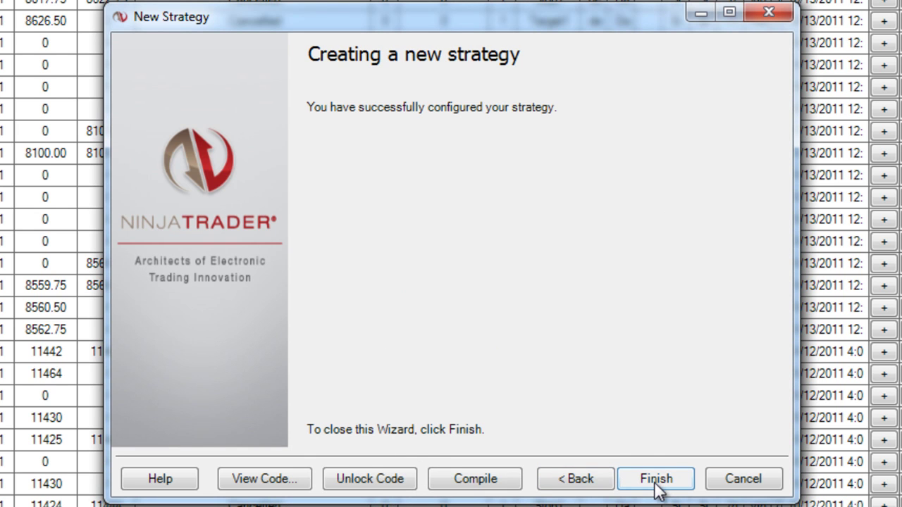
pyautogui.click(656, 486)
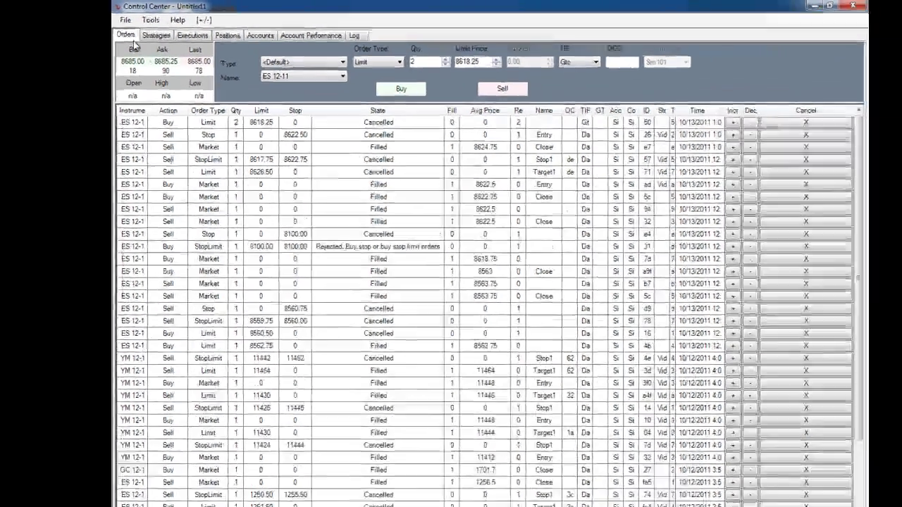
# Step: Open a new Strategy Analyzer window and select the ES 12-11 instrument
pyautogui.click(146, 16)
pyautogui.moveTo(219, 31)
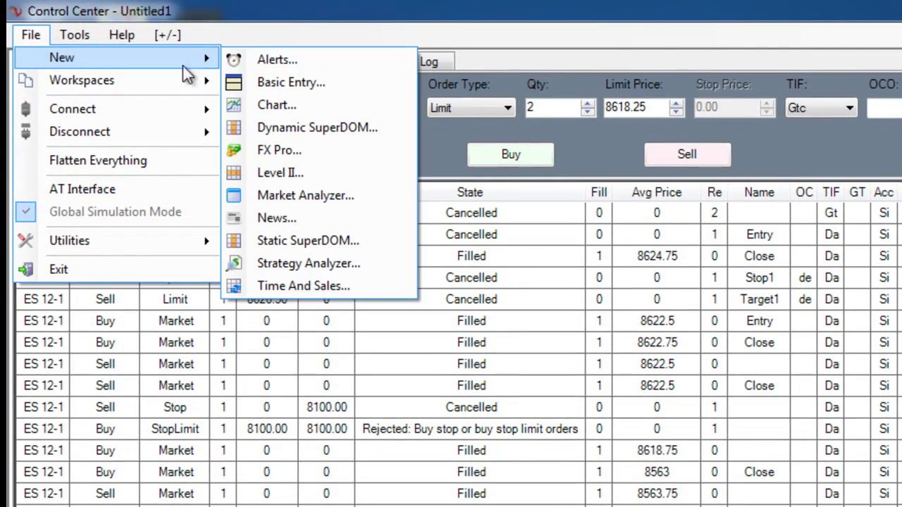
pyautogui.click(317, 263)
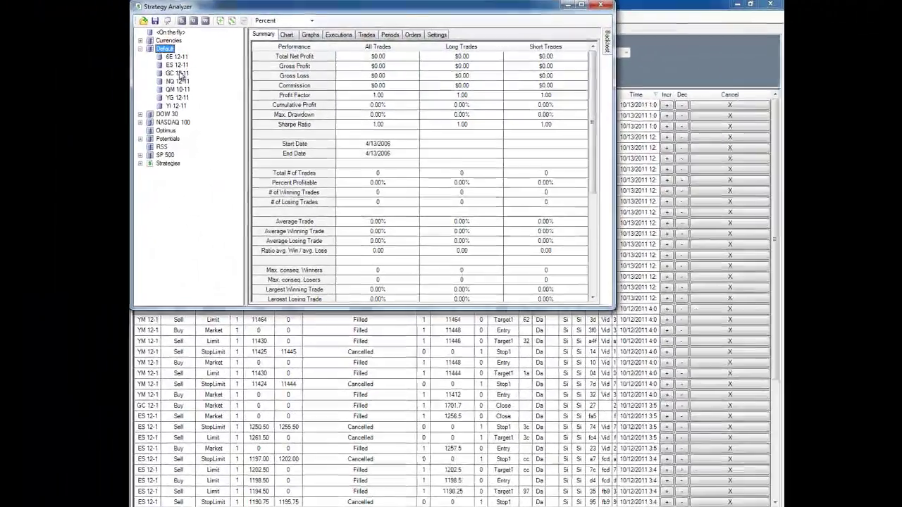
pyautogui.click(178, 66)
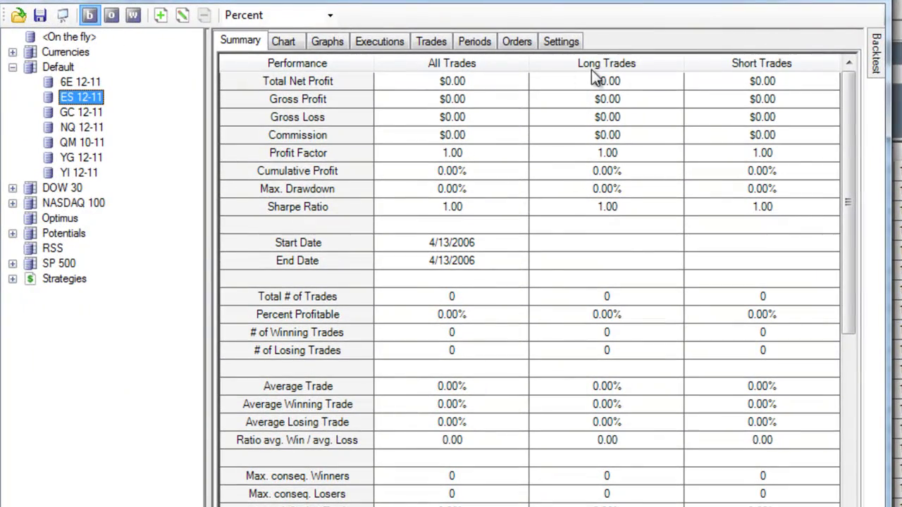
# Step: Choose VideoStrategy2 as the strategy in the Backtest panel
pyautogui.click(876, 53)
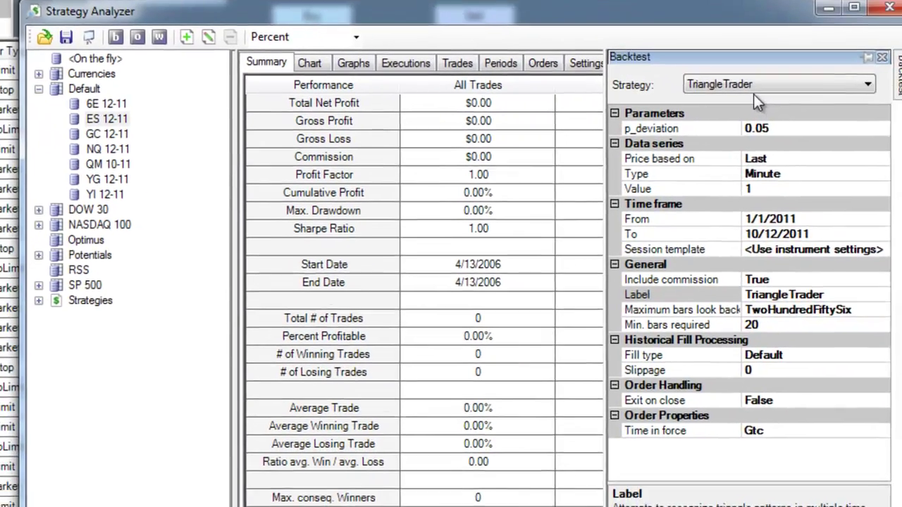
pyautogui.click(725, 64)
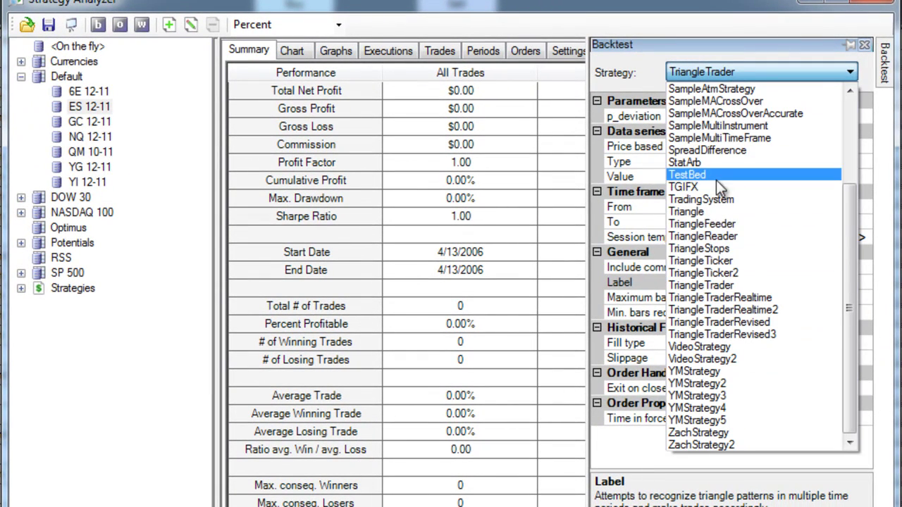
pyautogui.click(747, 349)
pyautogui.click(754, 71)
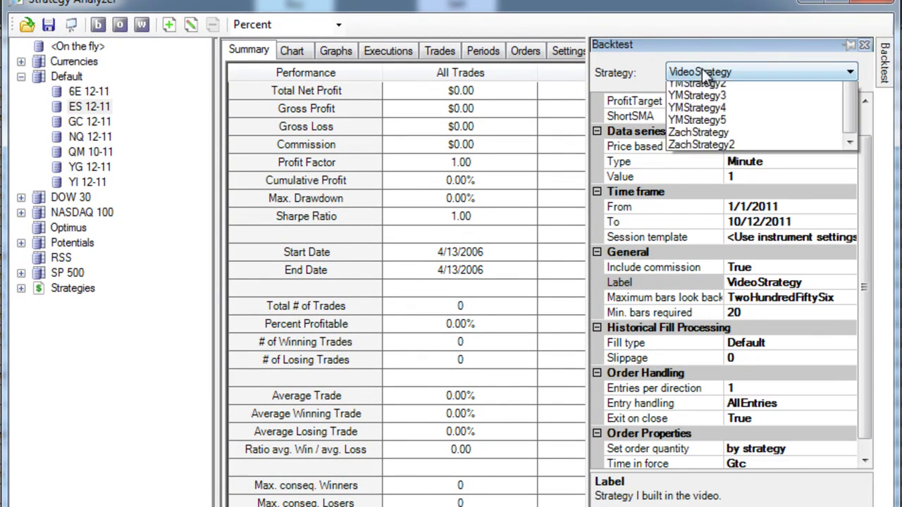
pyautogui.click(755, 359)
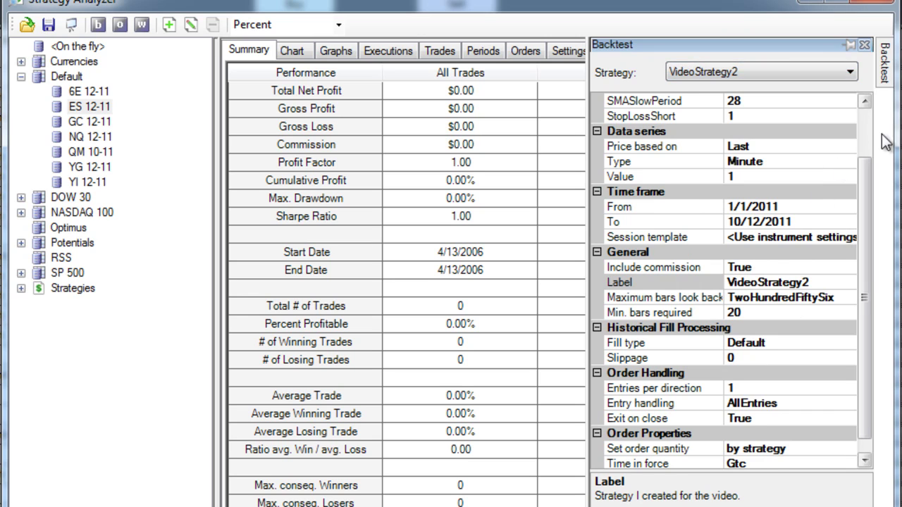
# Step: Set StopLossShort to 20, bars to 5 minutes, and session template to Default 24/7
pyautogui.moveTo(861, 153); pyautogui.dragTo(863, 133)
pyautogui.click(754, 177)
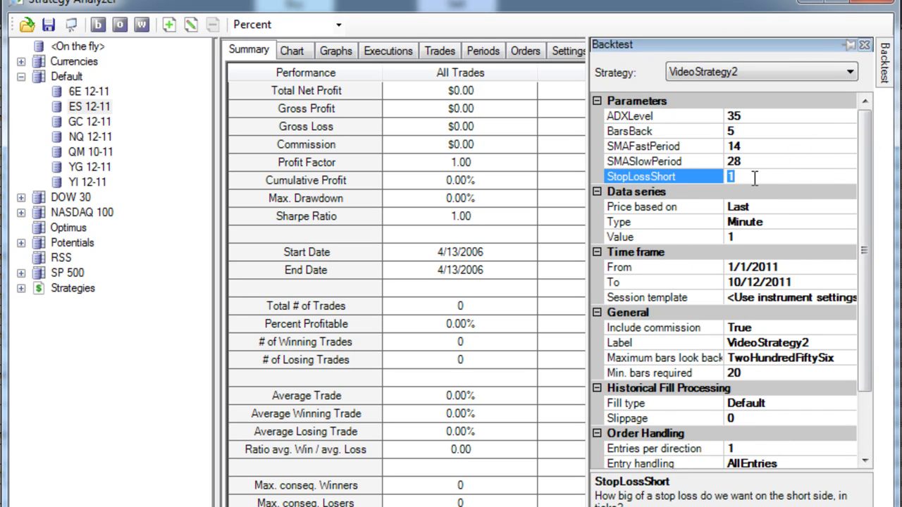
pyautogui.click(755, 236)
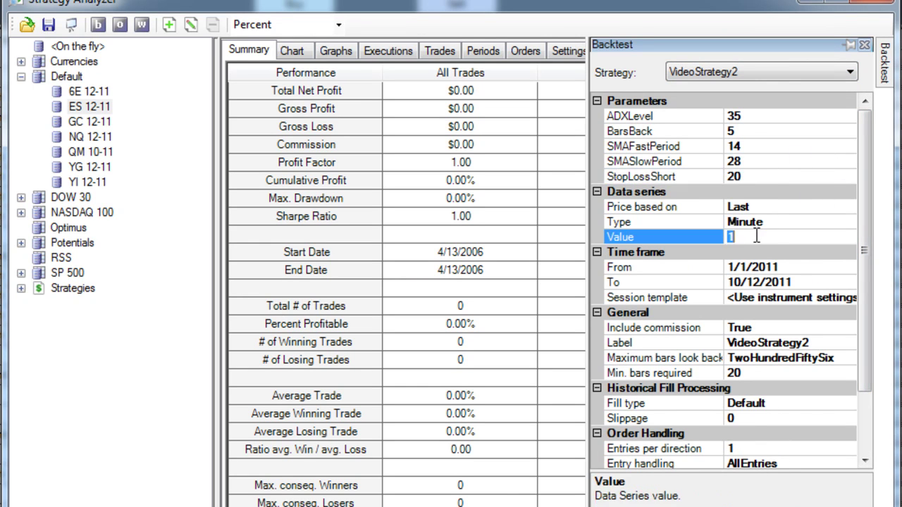
pyautogui.click(775, 299)
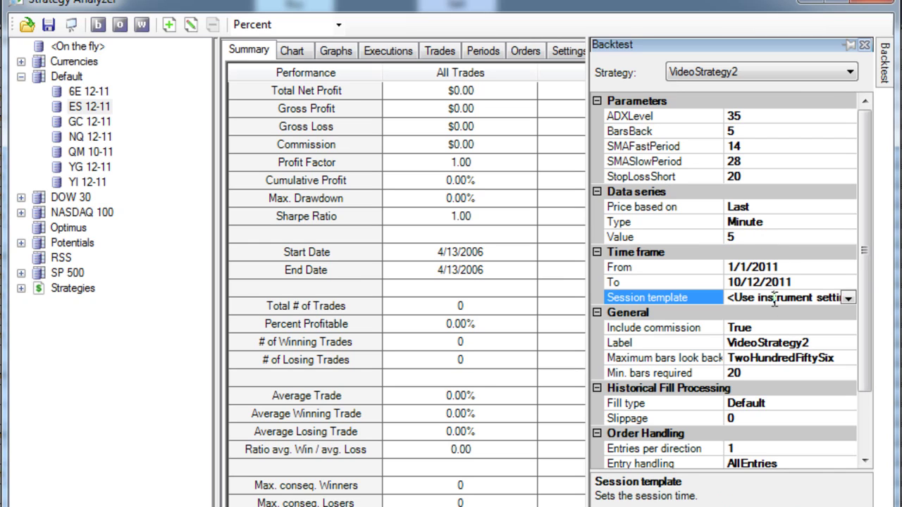
pyautogui.doubleClick(774, 298)
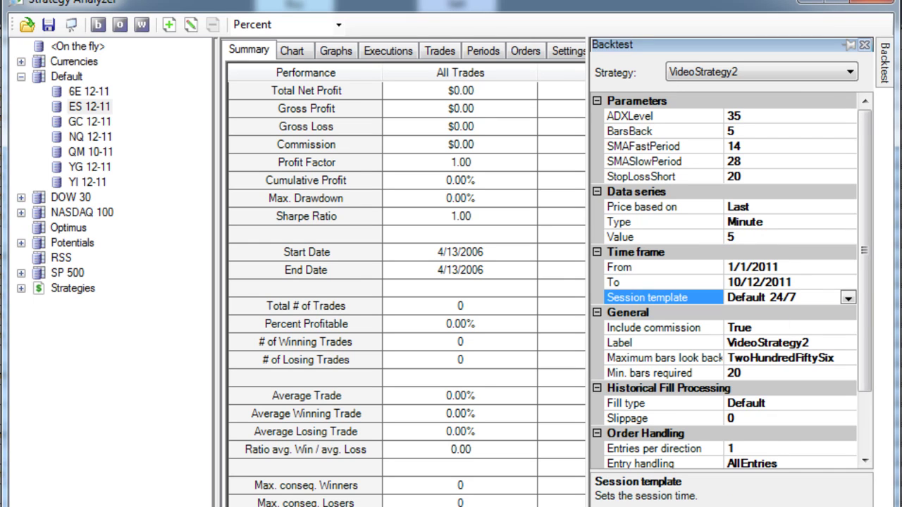
# Step: Set slippage to 1 and run the backtest
pyautogui.click(757, 419)
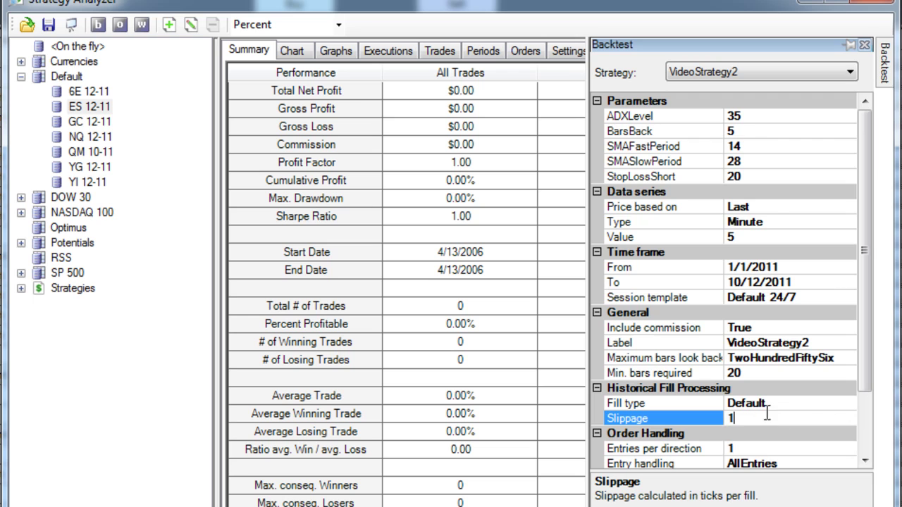
pyautogui.write('1')
pyautogui.scroll(-3, 863, 423)
pyautogui.click(751, 504)
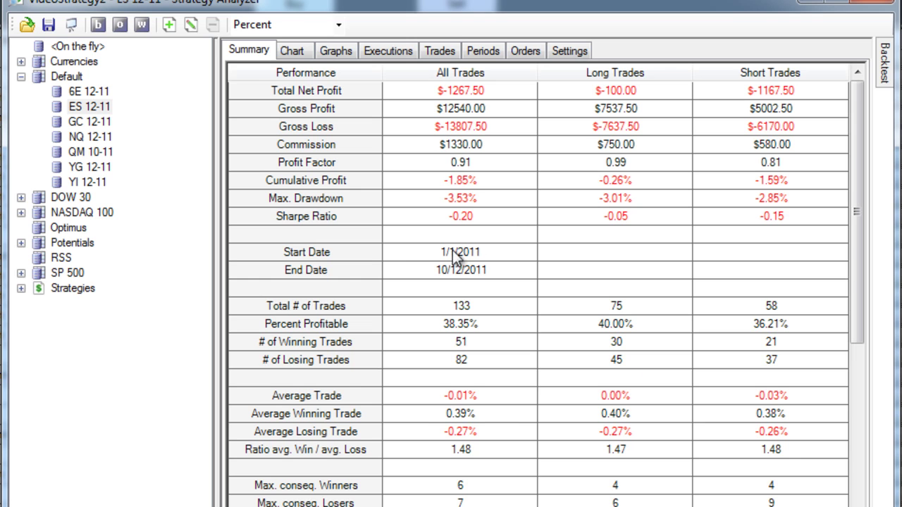
# Step: Show the backtest on the Chart tab with ES 12-11 5-minute bars and SMA 28/14 lines
pyautogui.click(293, 49)
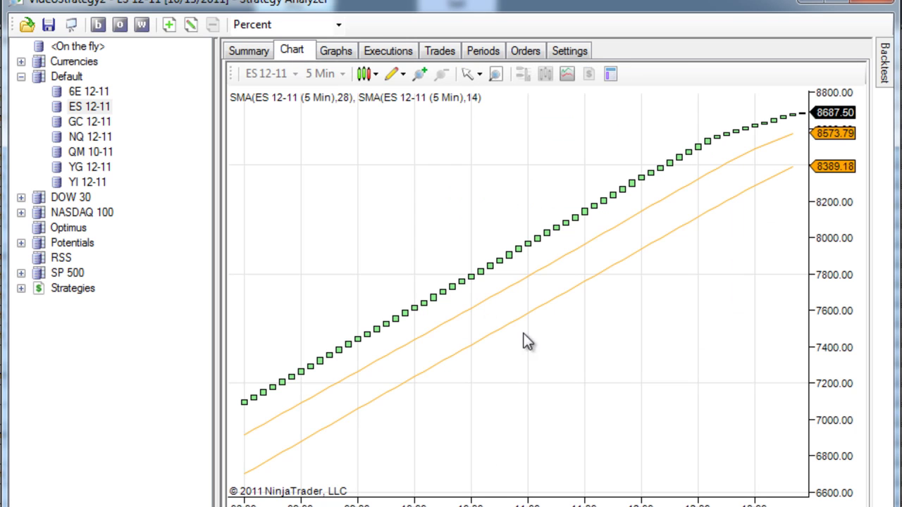